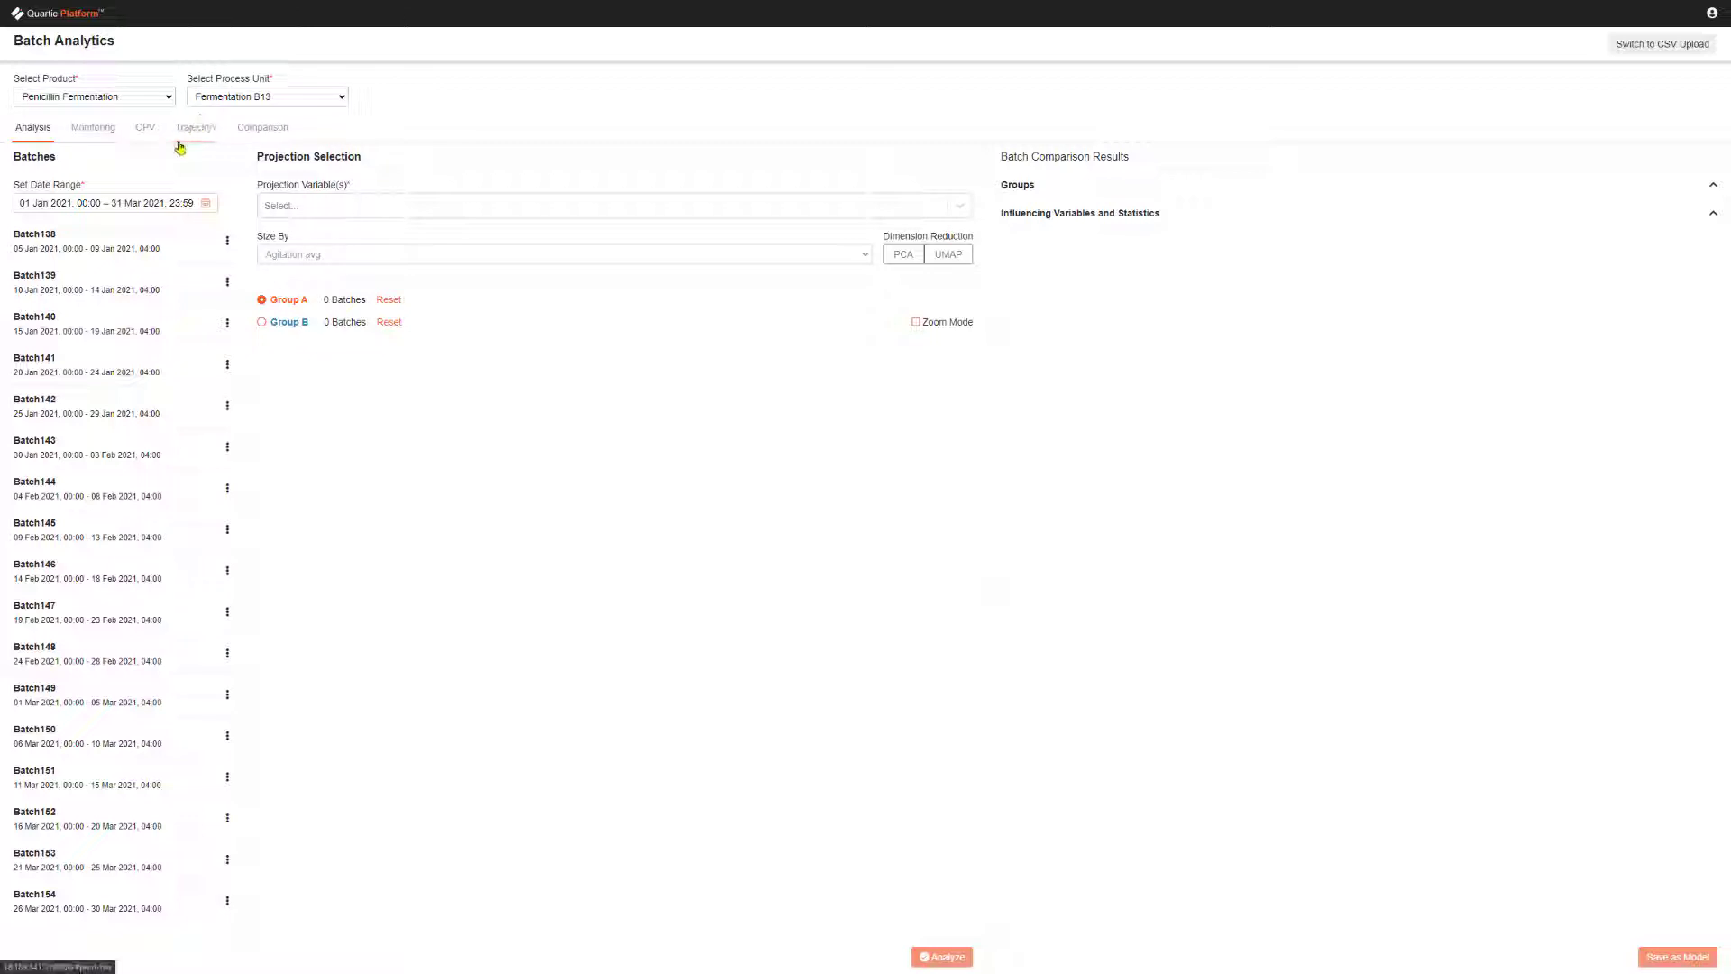
# Apply the January–March 2021 range, project with all variables, and size points by Yield.
pyautogui.click(204, 202)
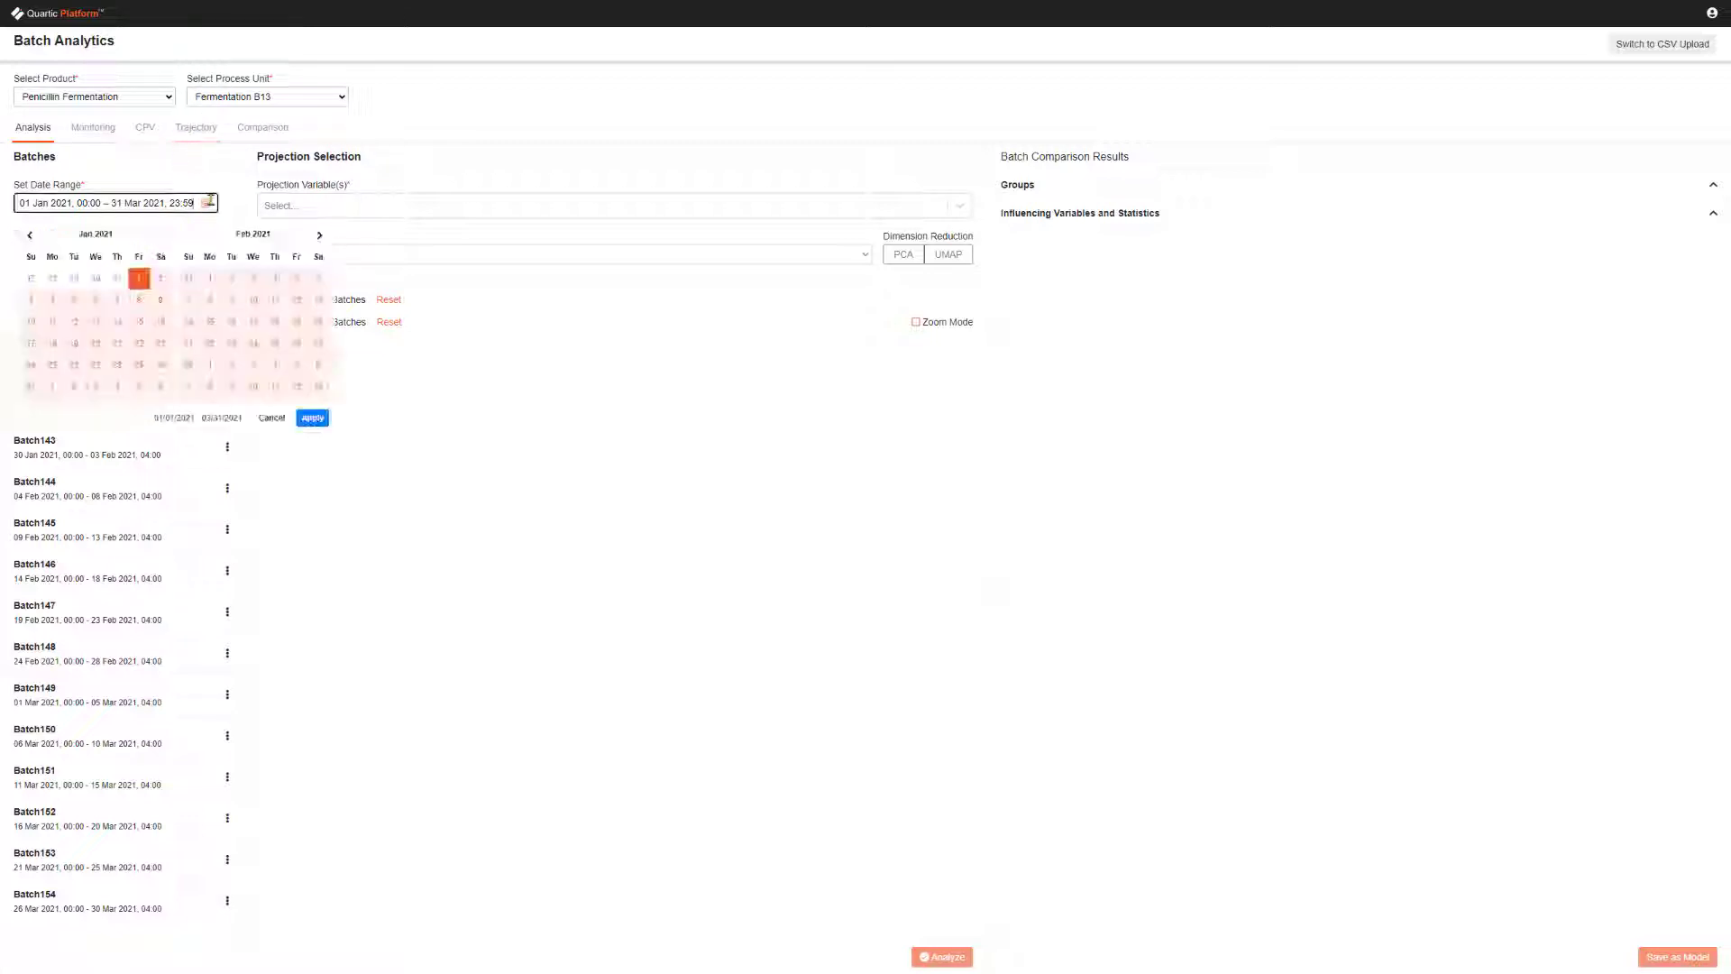
pyautogui.click(312, 418)
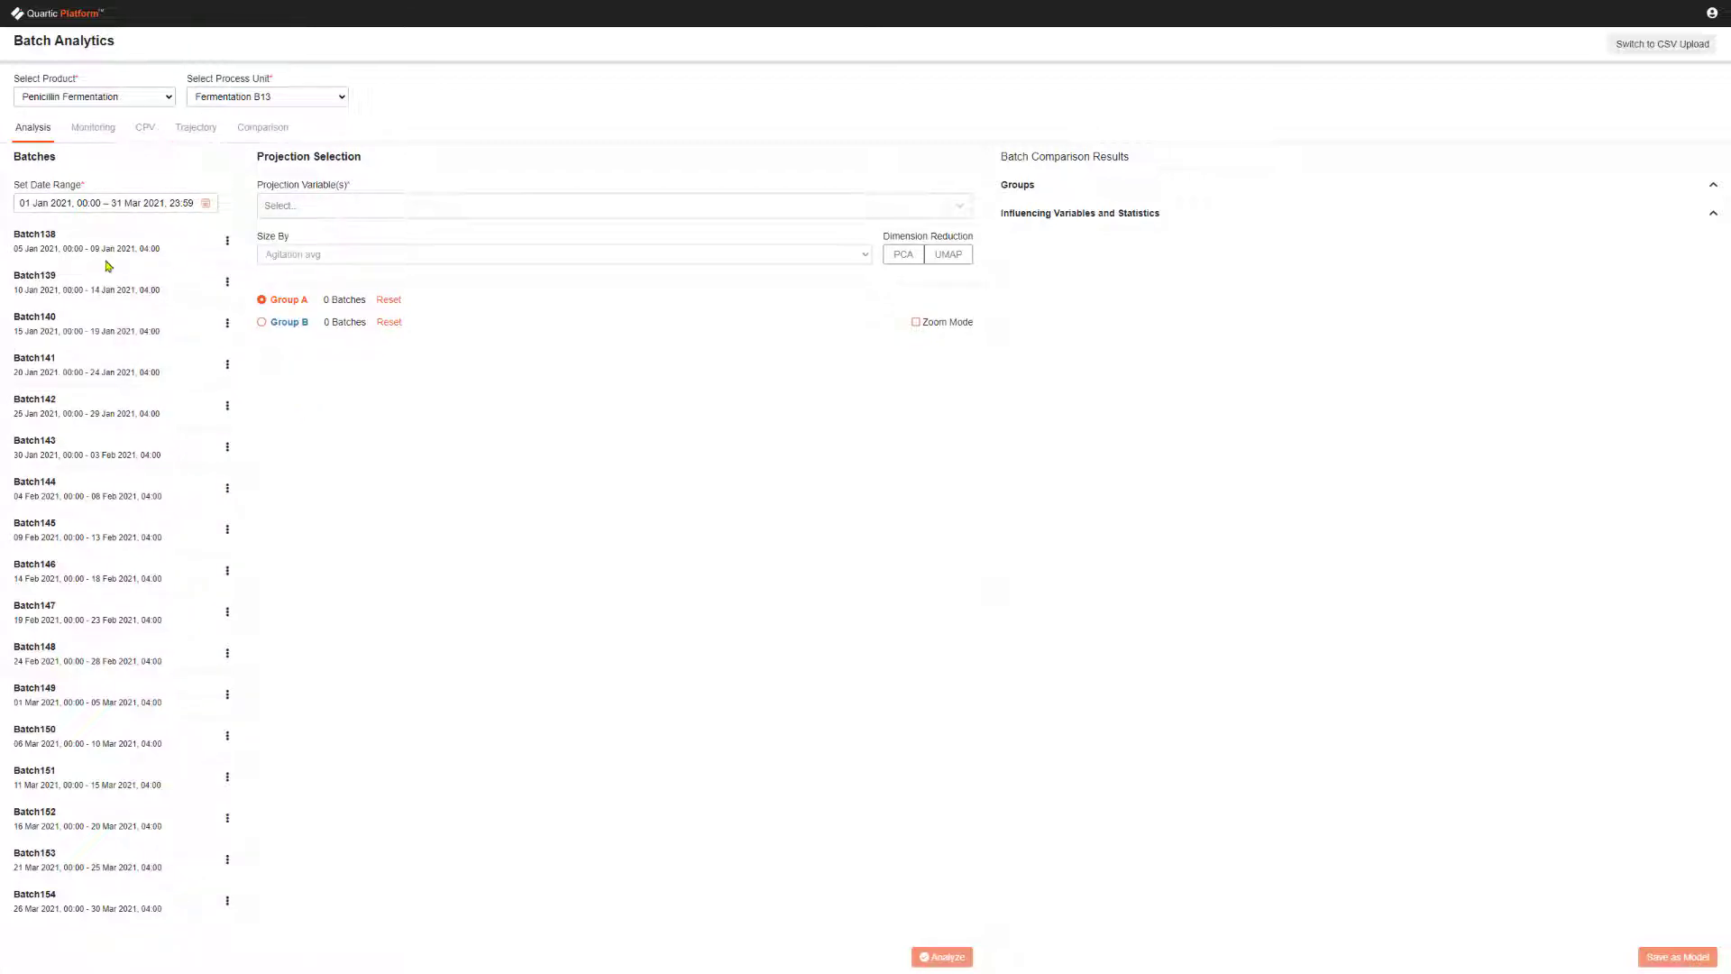
pyautogui.click(297, 211)
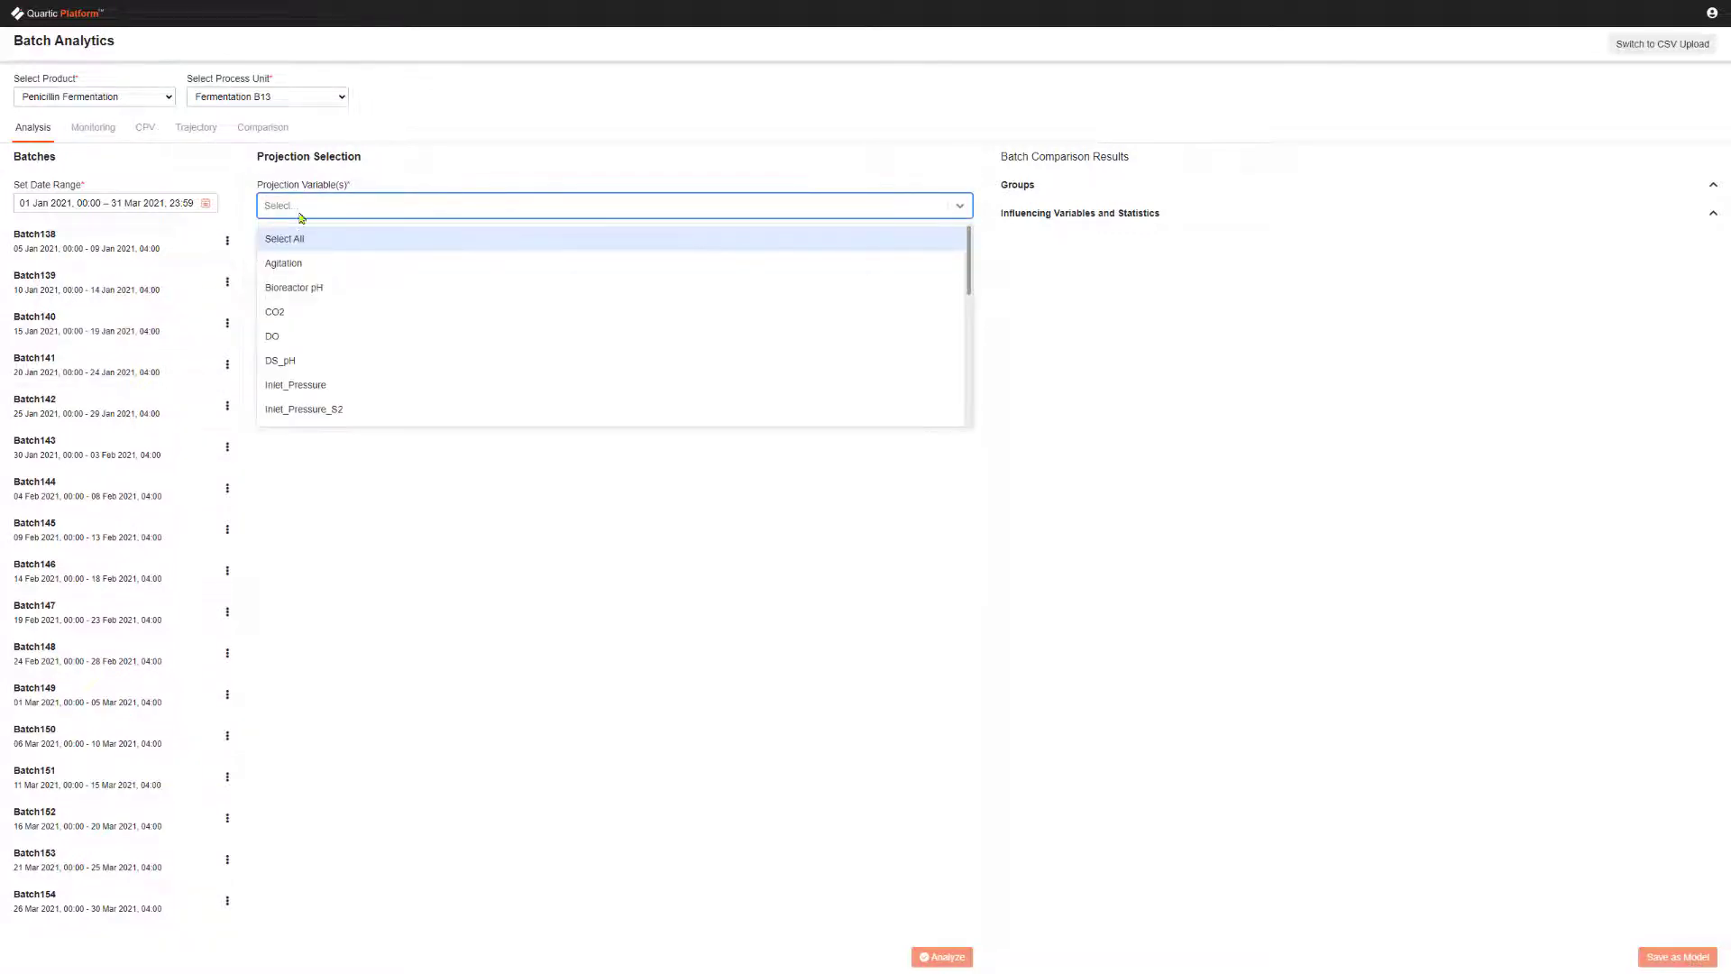
pyautogui.click(299, 241)
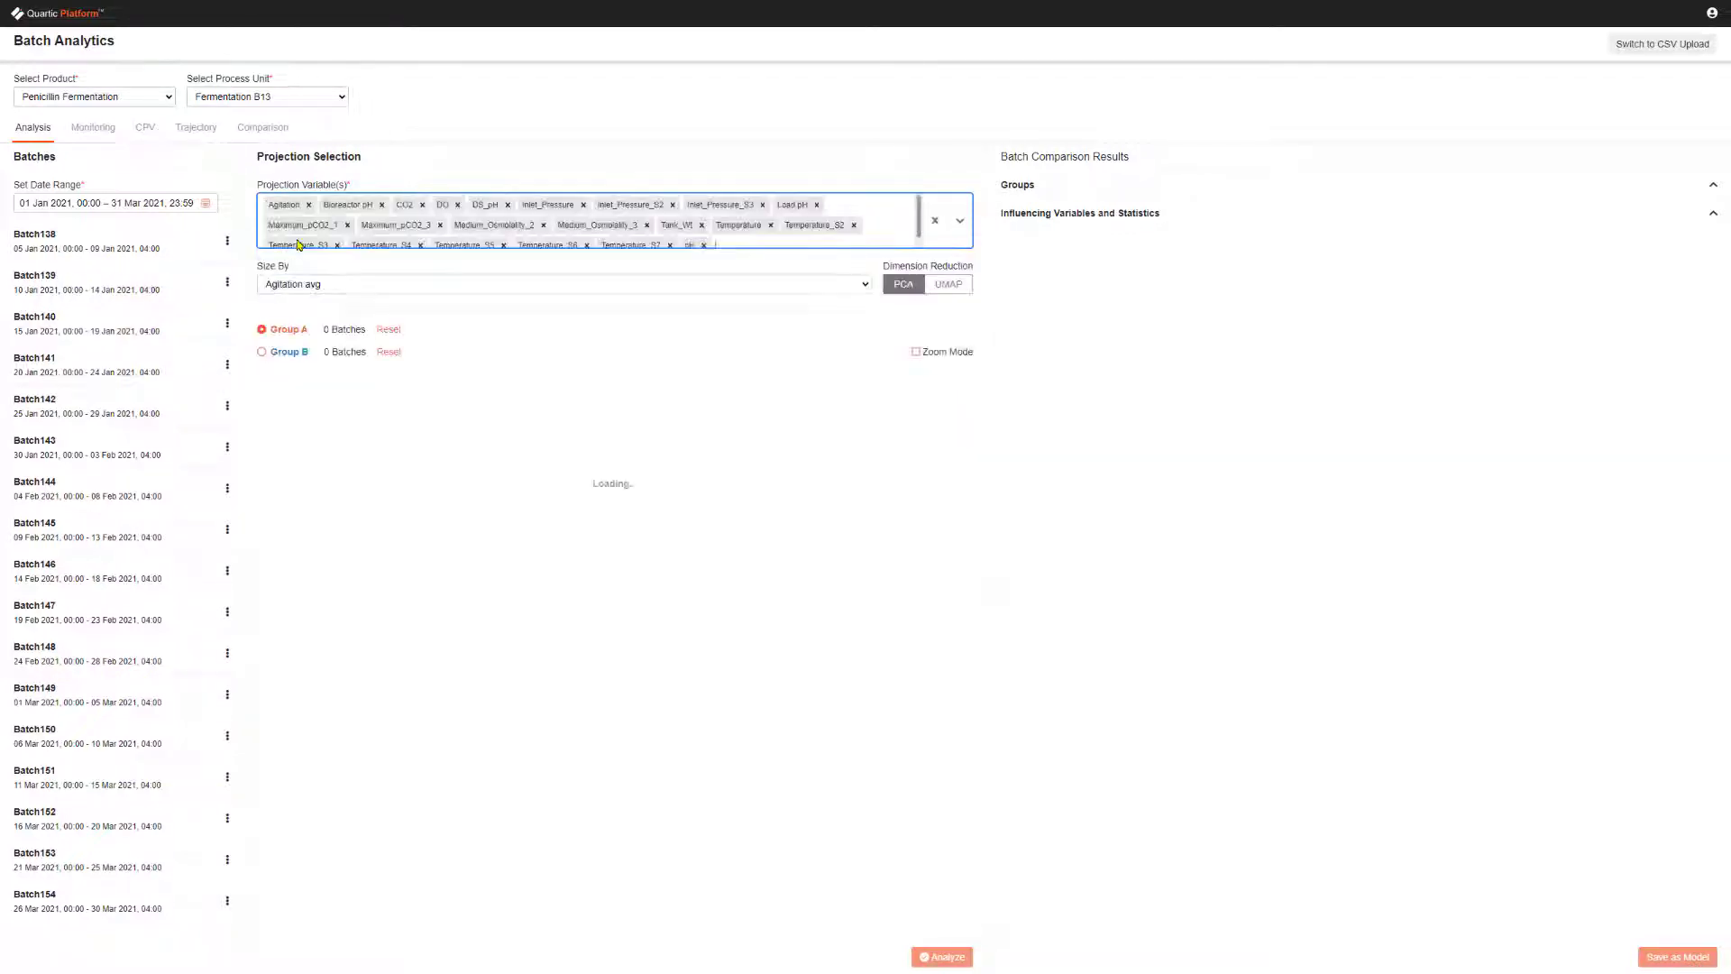
pyautogui.click(300, 276)
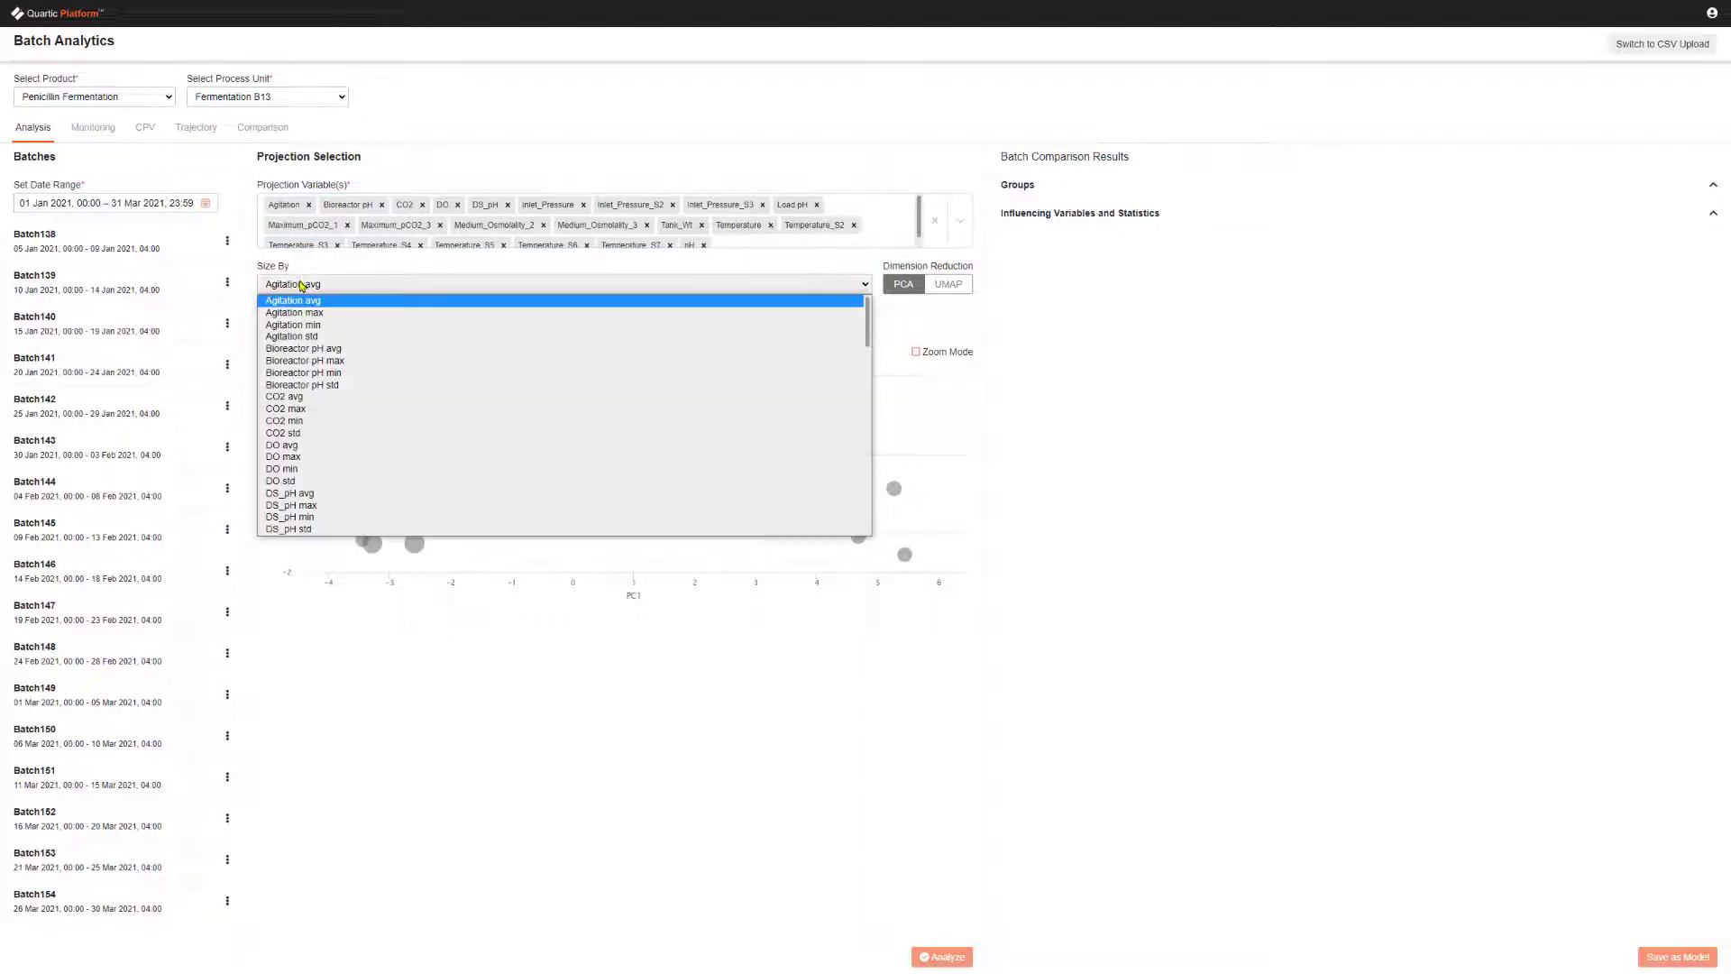
pyautogui.scroll(-15, 329, 360)
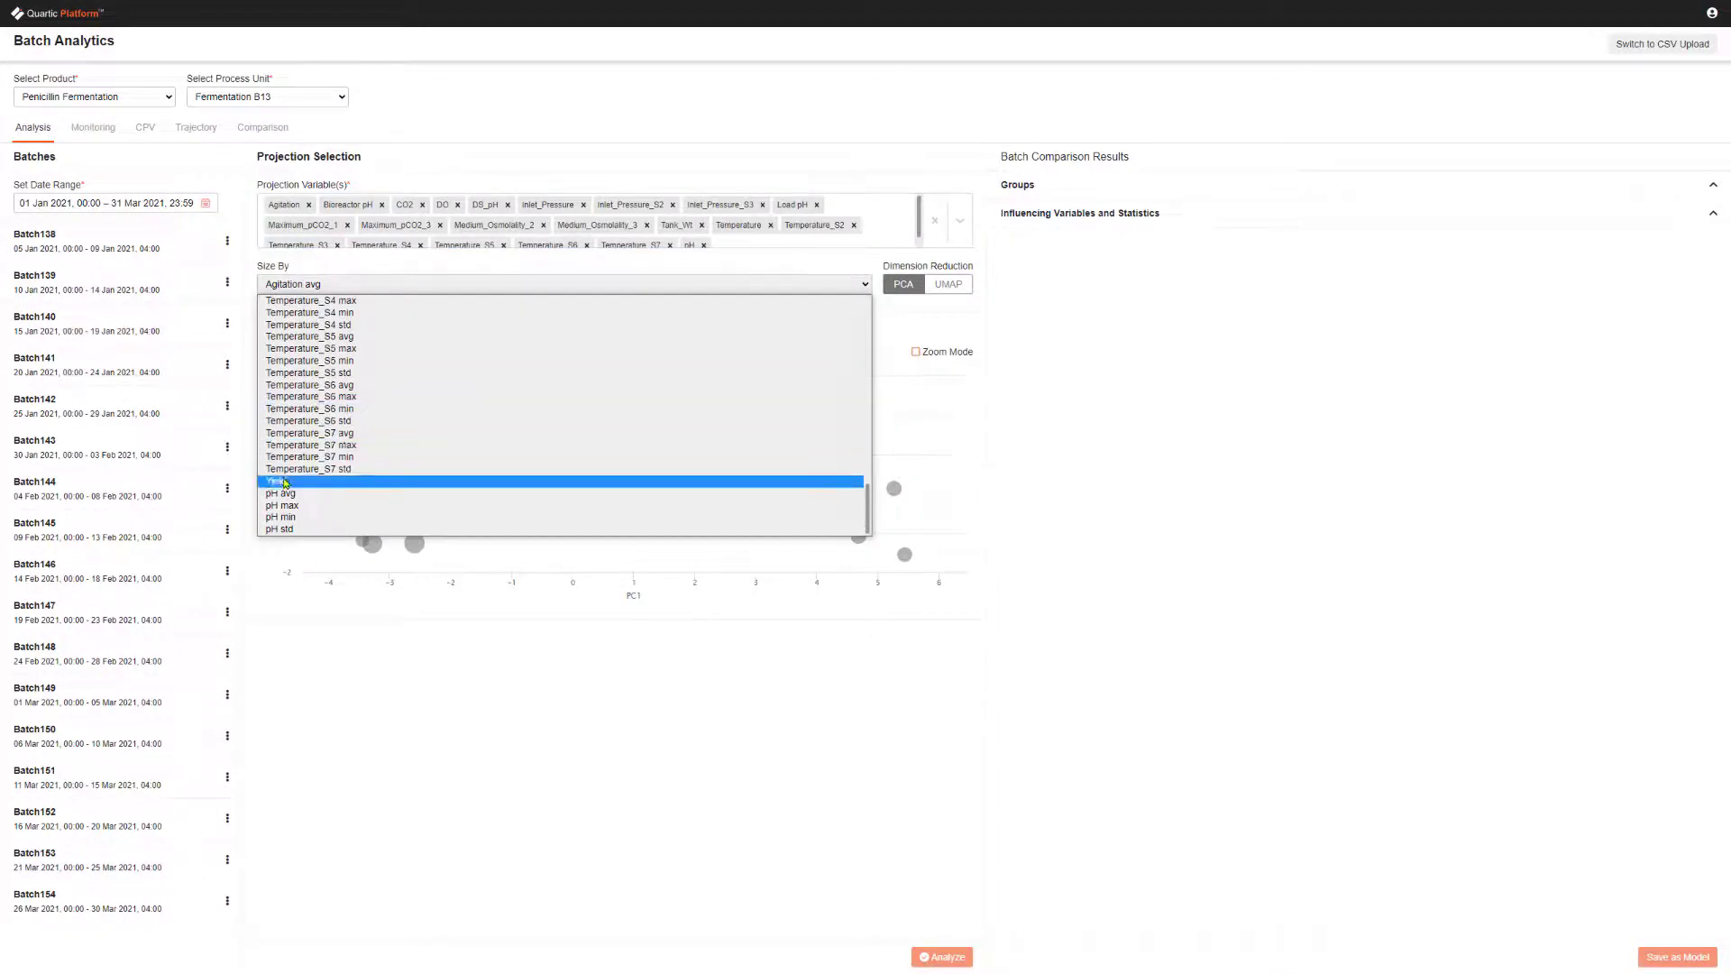
pyautogui.click(285, 483)
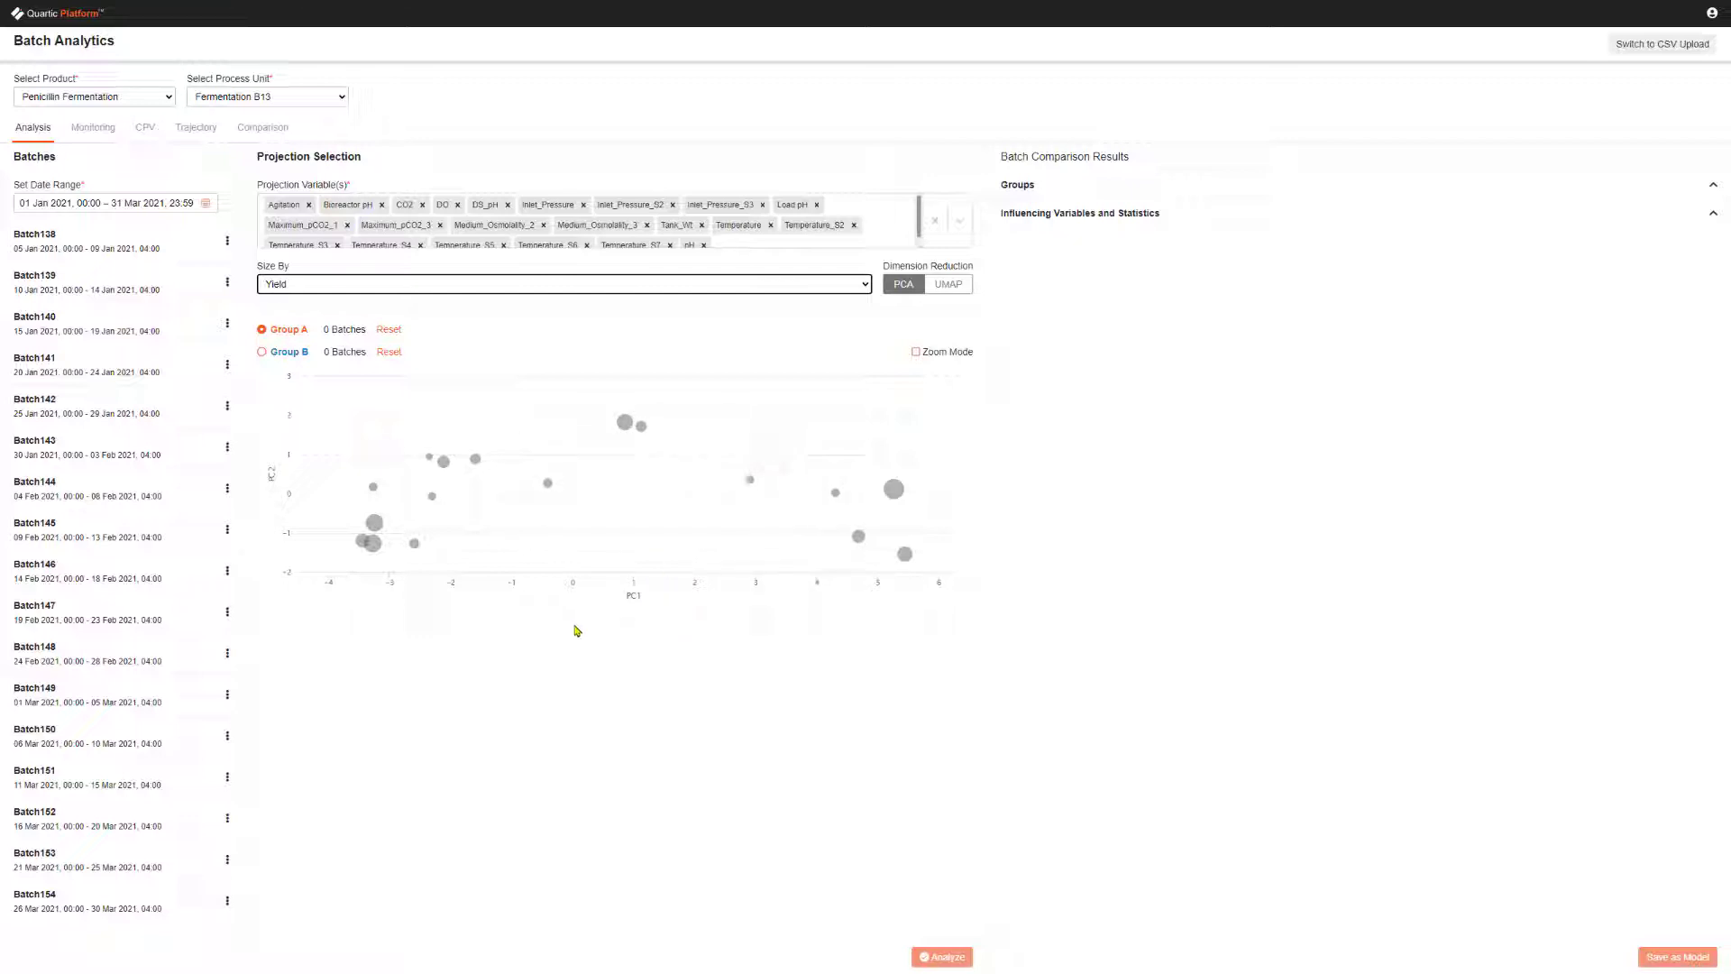
# Box-select the left cluster as Group A, add batches 139, 154, 152 to Group B, then Analyze.
pyautogui.moveTo(384, 488)
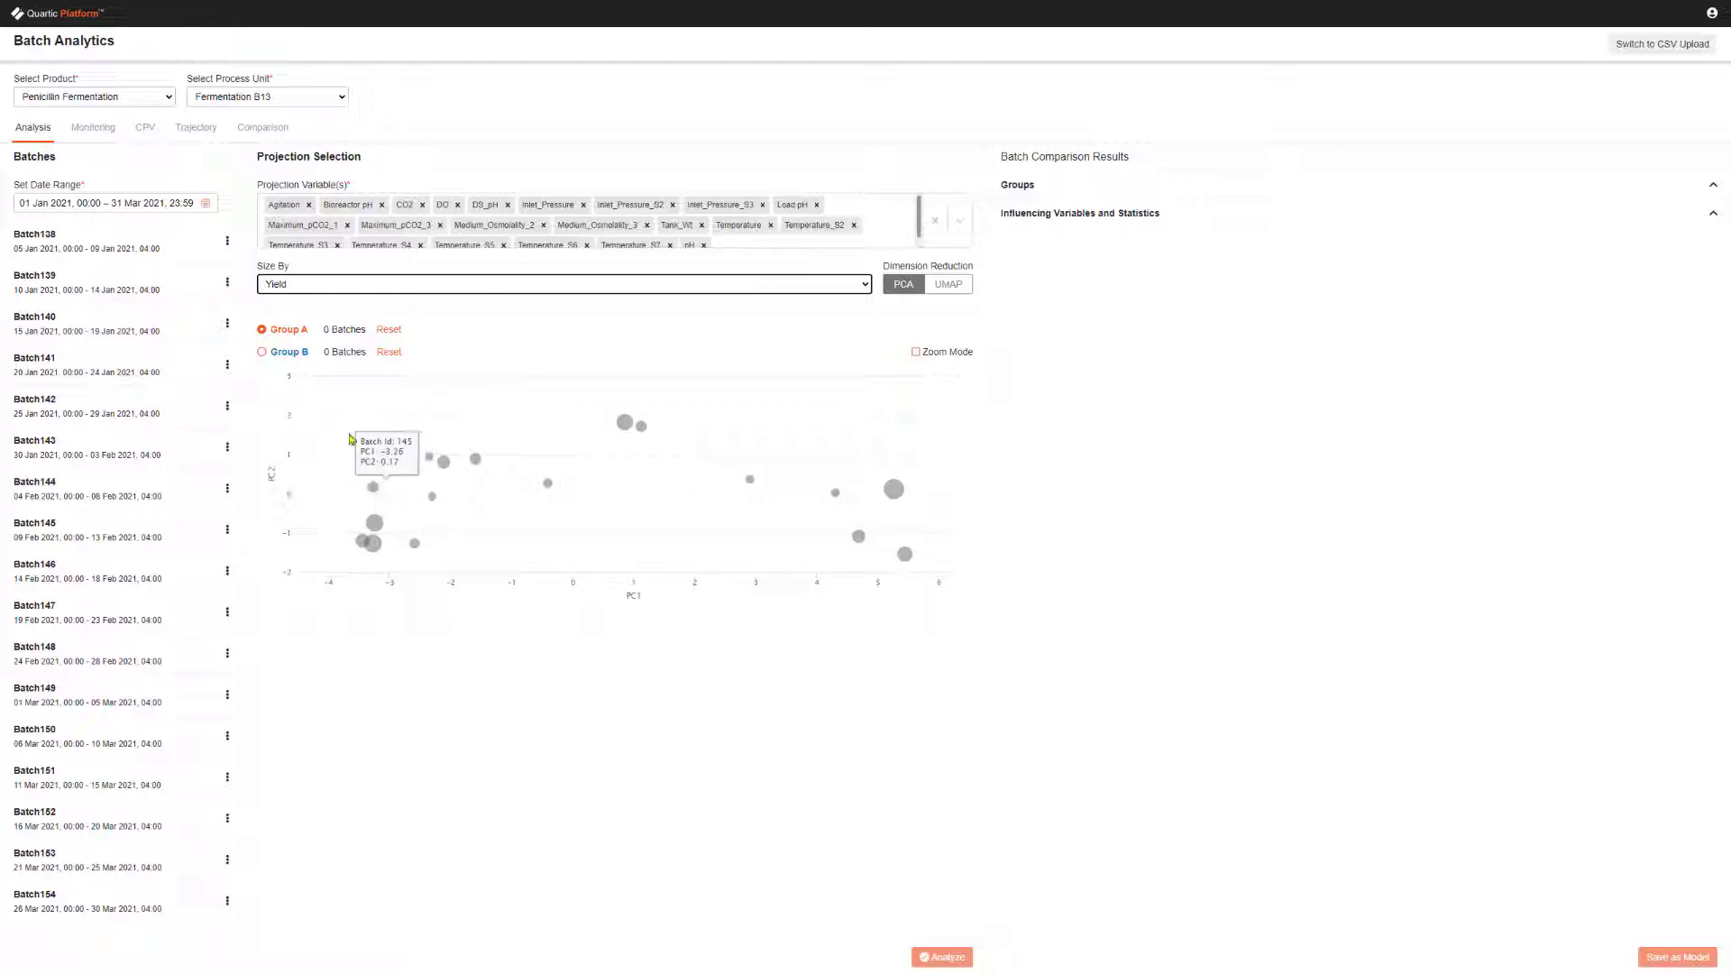
pyautogui.moveTo(333, 422); pyautogui.dragTo(572, 514)
pyautogui.click(274, 354)
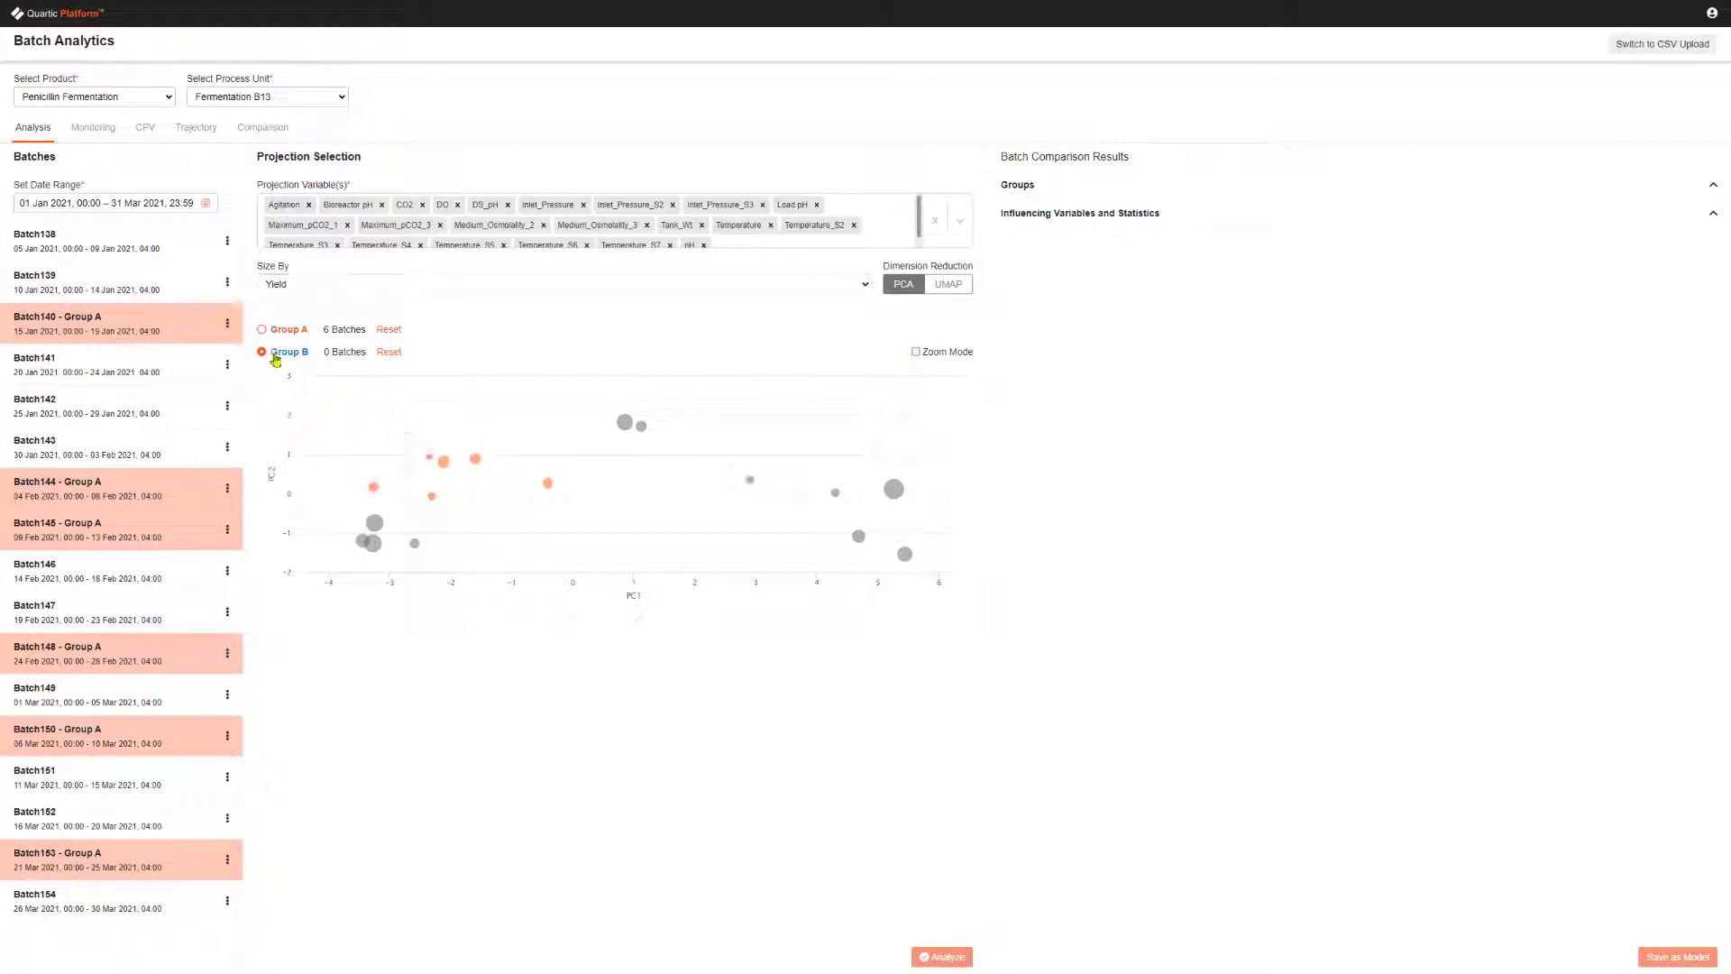
pyautogui.moveTo(901, 494)
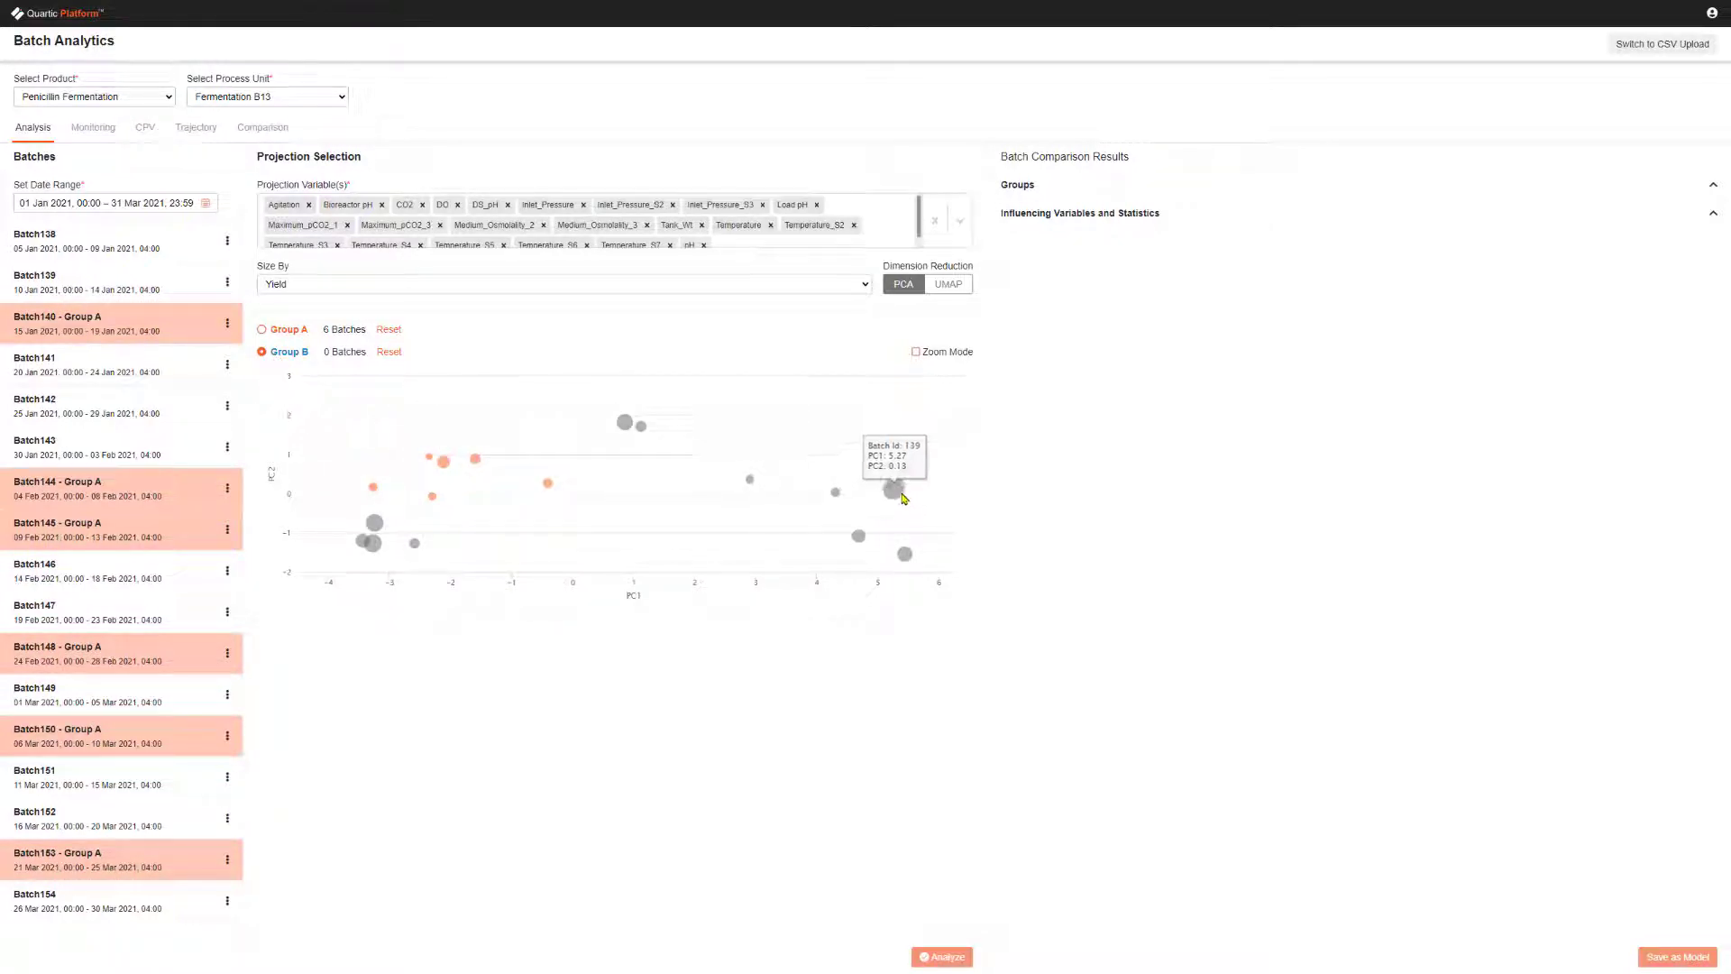
pyautogui.click(902, 495)
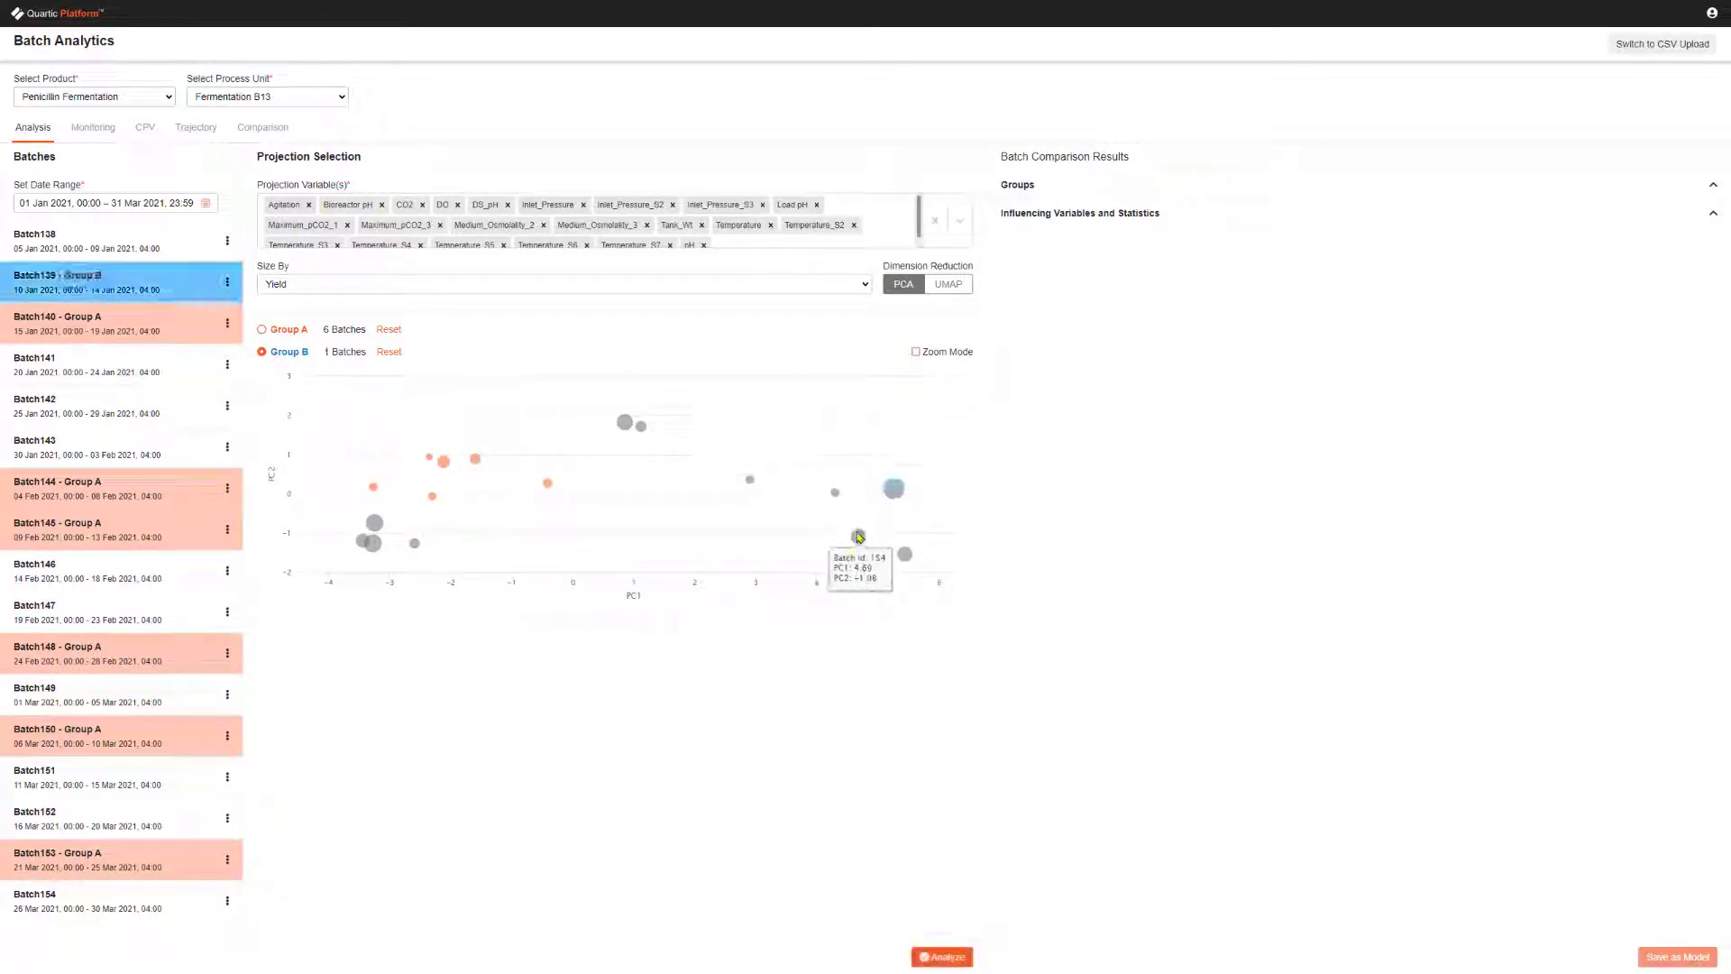
pyautogui.click(858, 536)
pyautogui.click(905, 555)
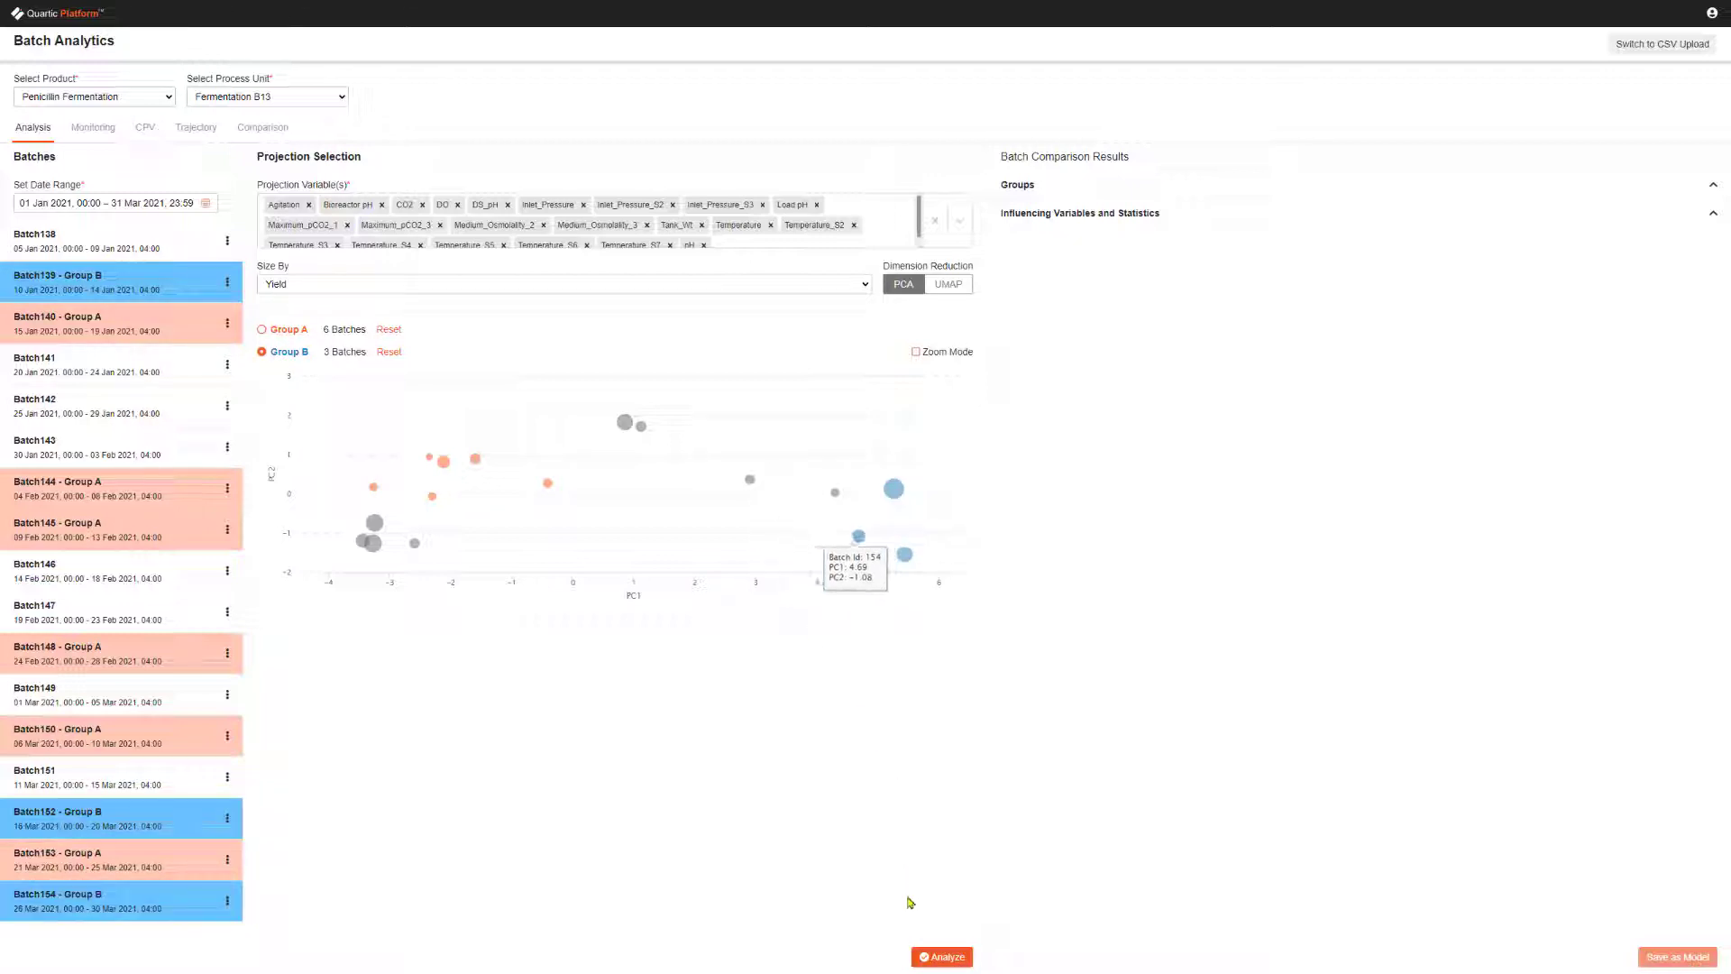
pyautogui.click(936, 957)
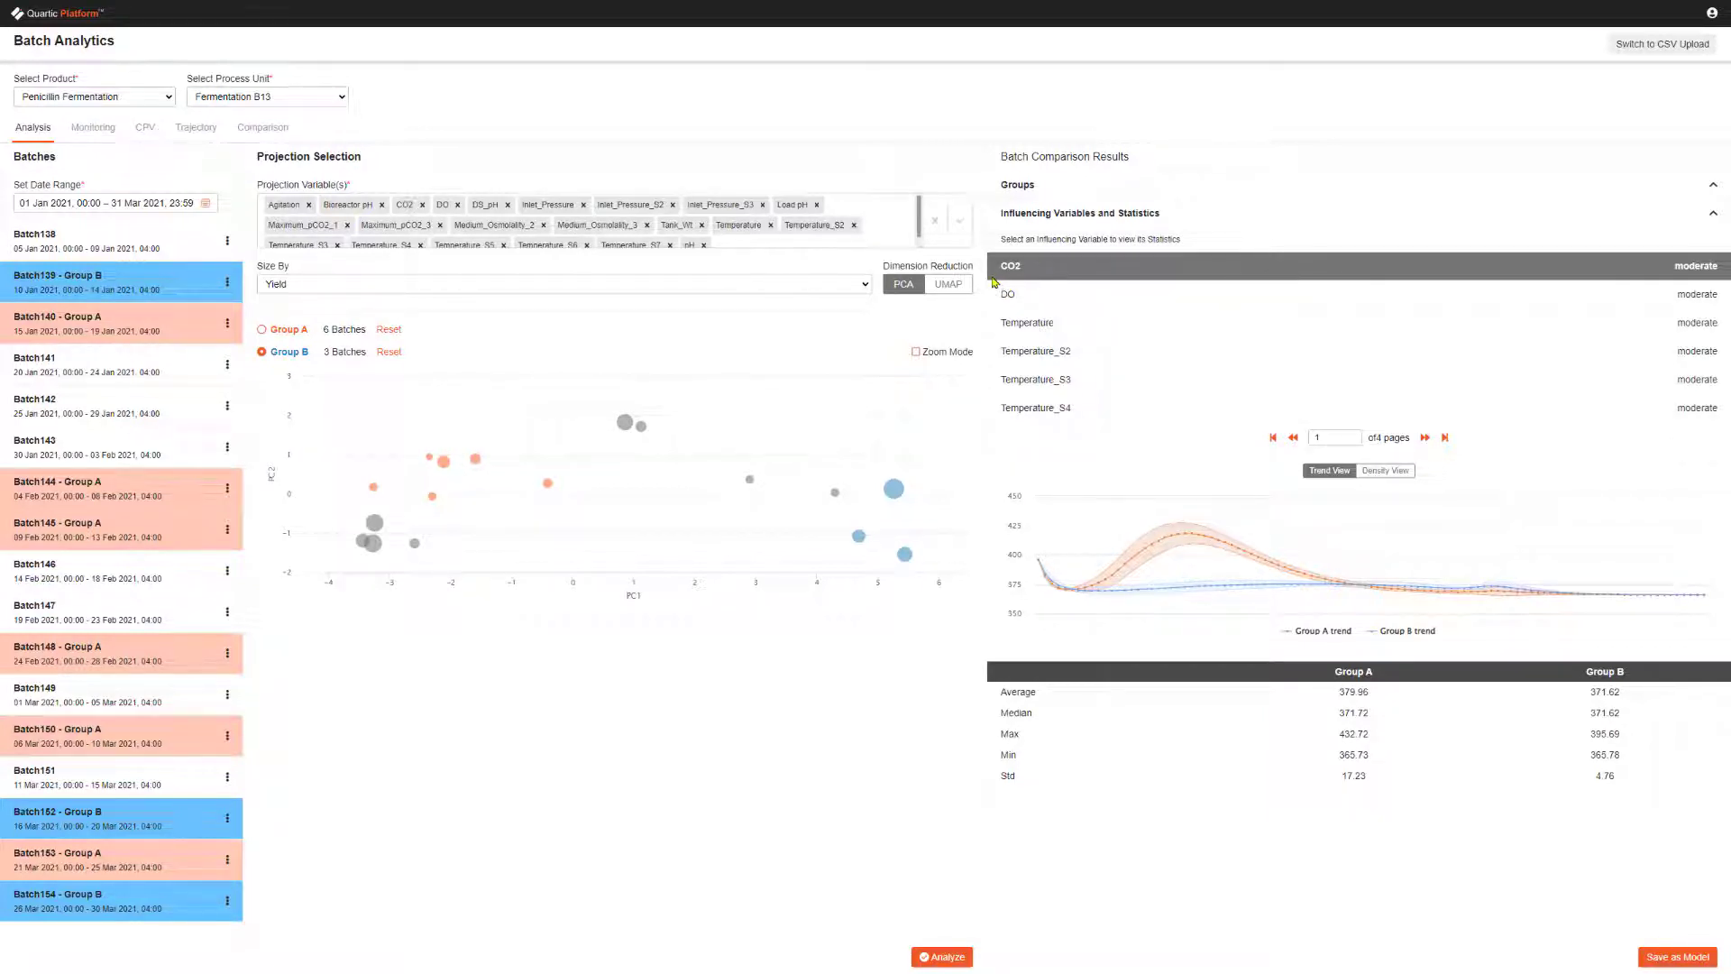
# Display Temperature's trend and statistics: Group A average 14.35 versus Group B 13.35.
pyautogui.click(997, 323)
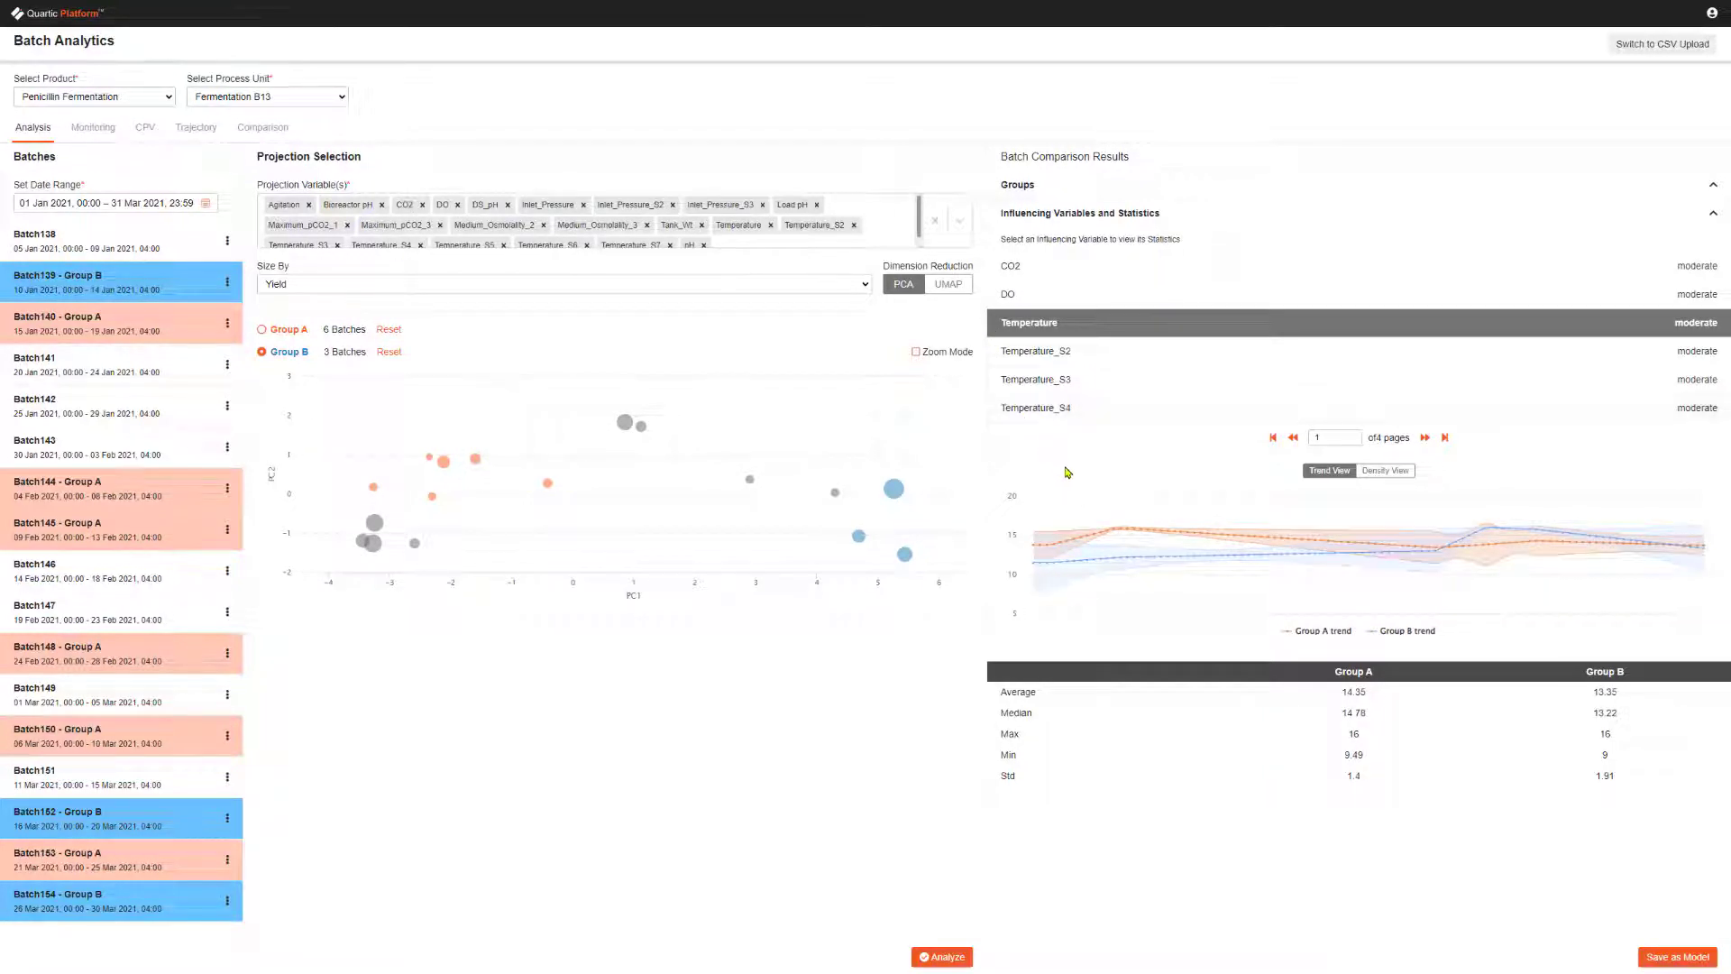
pyautogui.moveTo(1114, 534)
pyautogui.click(1655, 959)
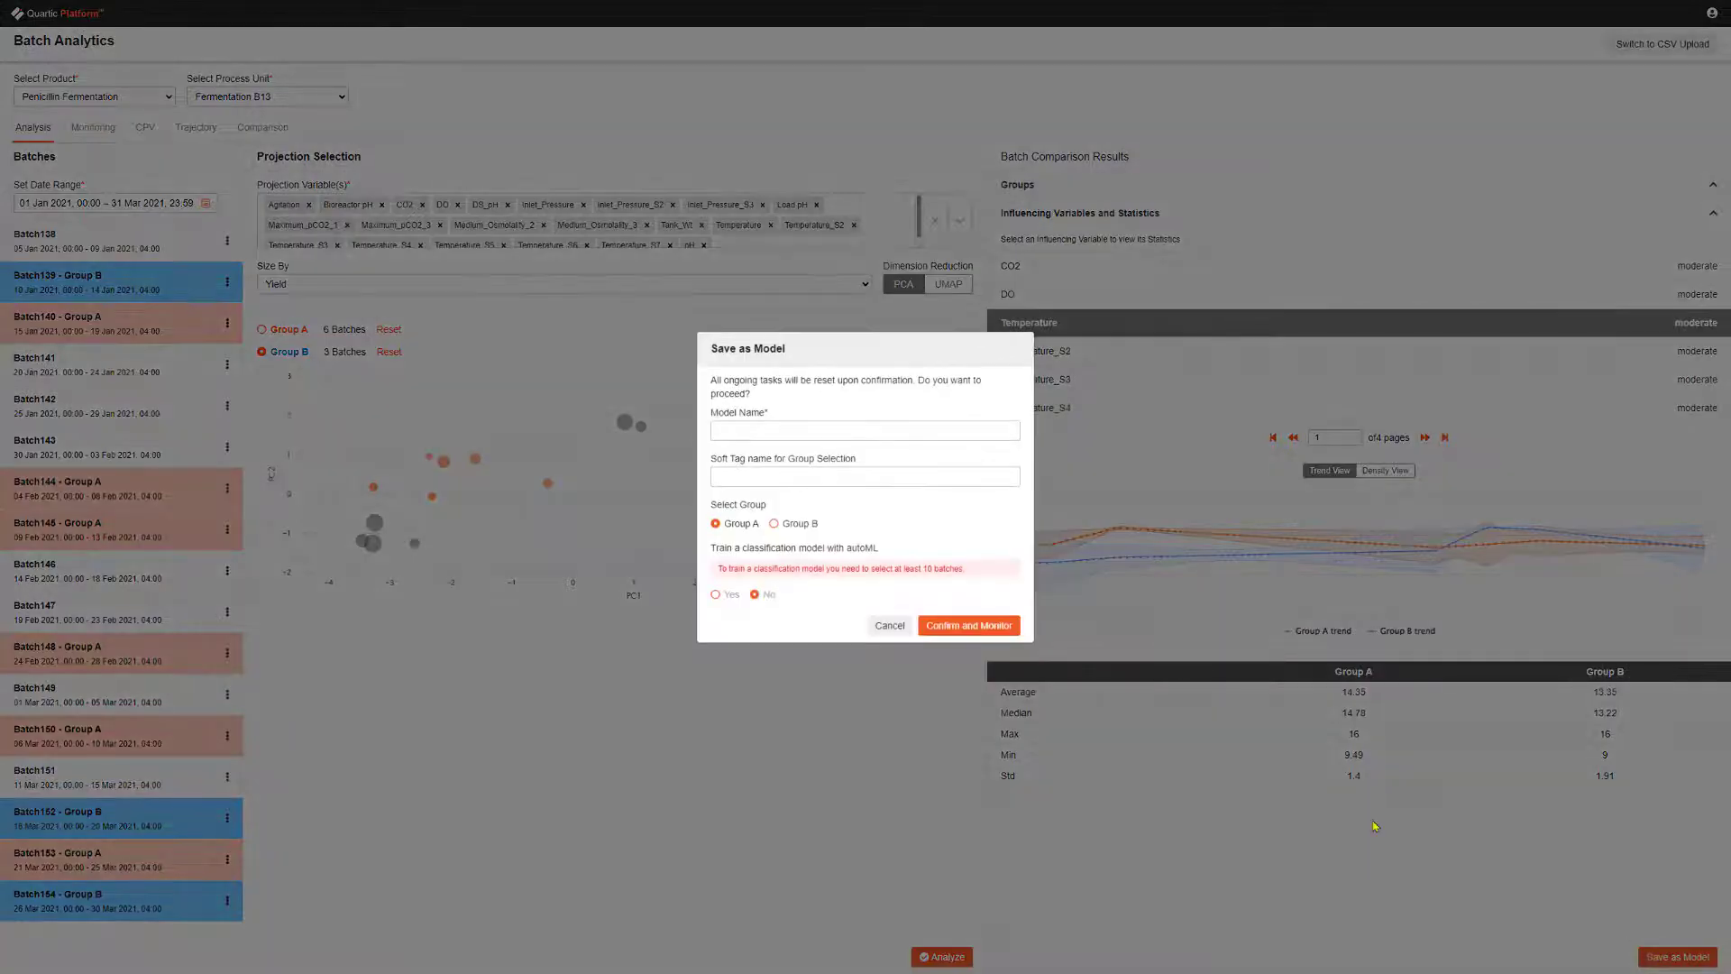
pyautogui.click(760, 430)
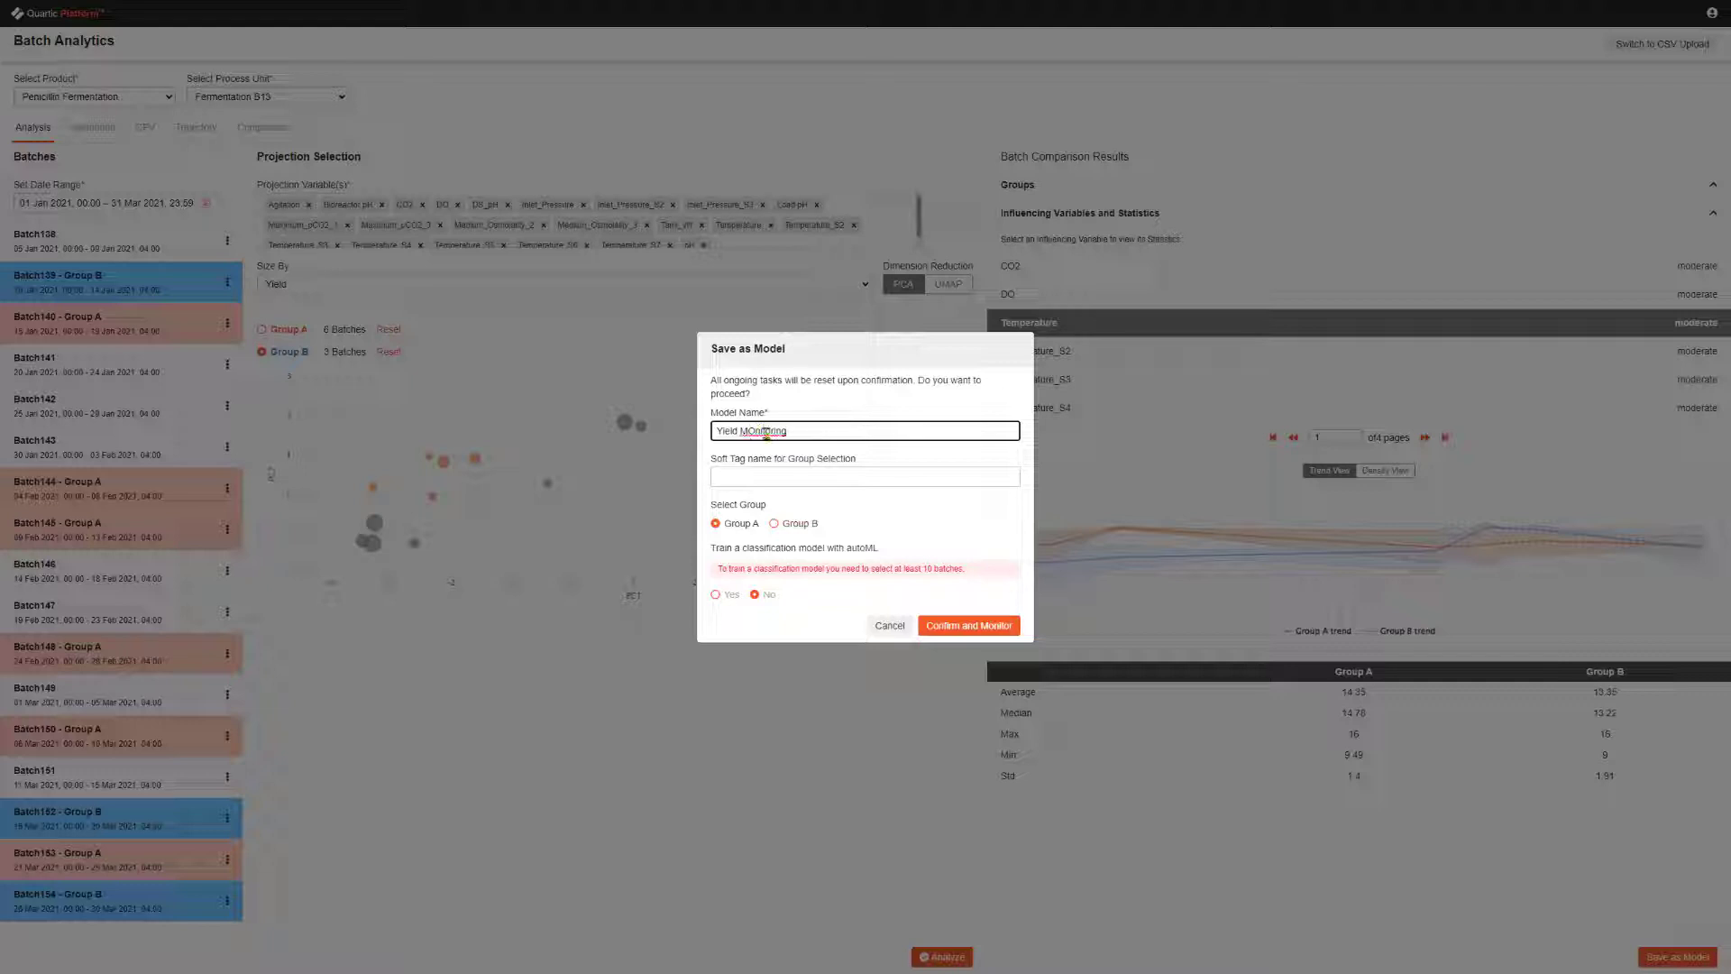
pyautogui.press('Delete')
pyautogui.write('o')
pyautogui.click(796, 524)
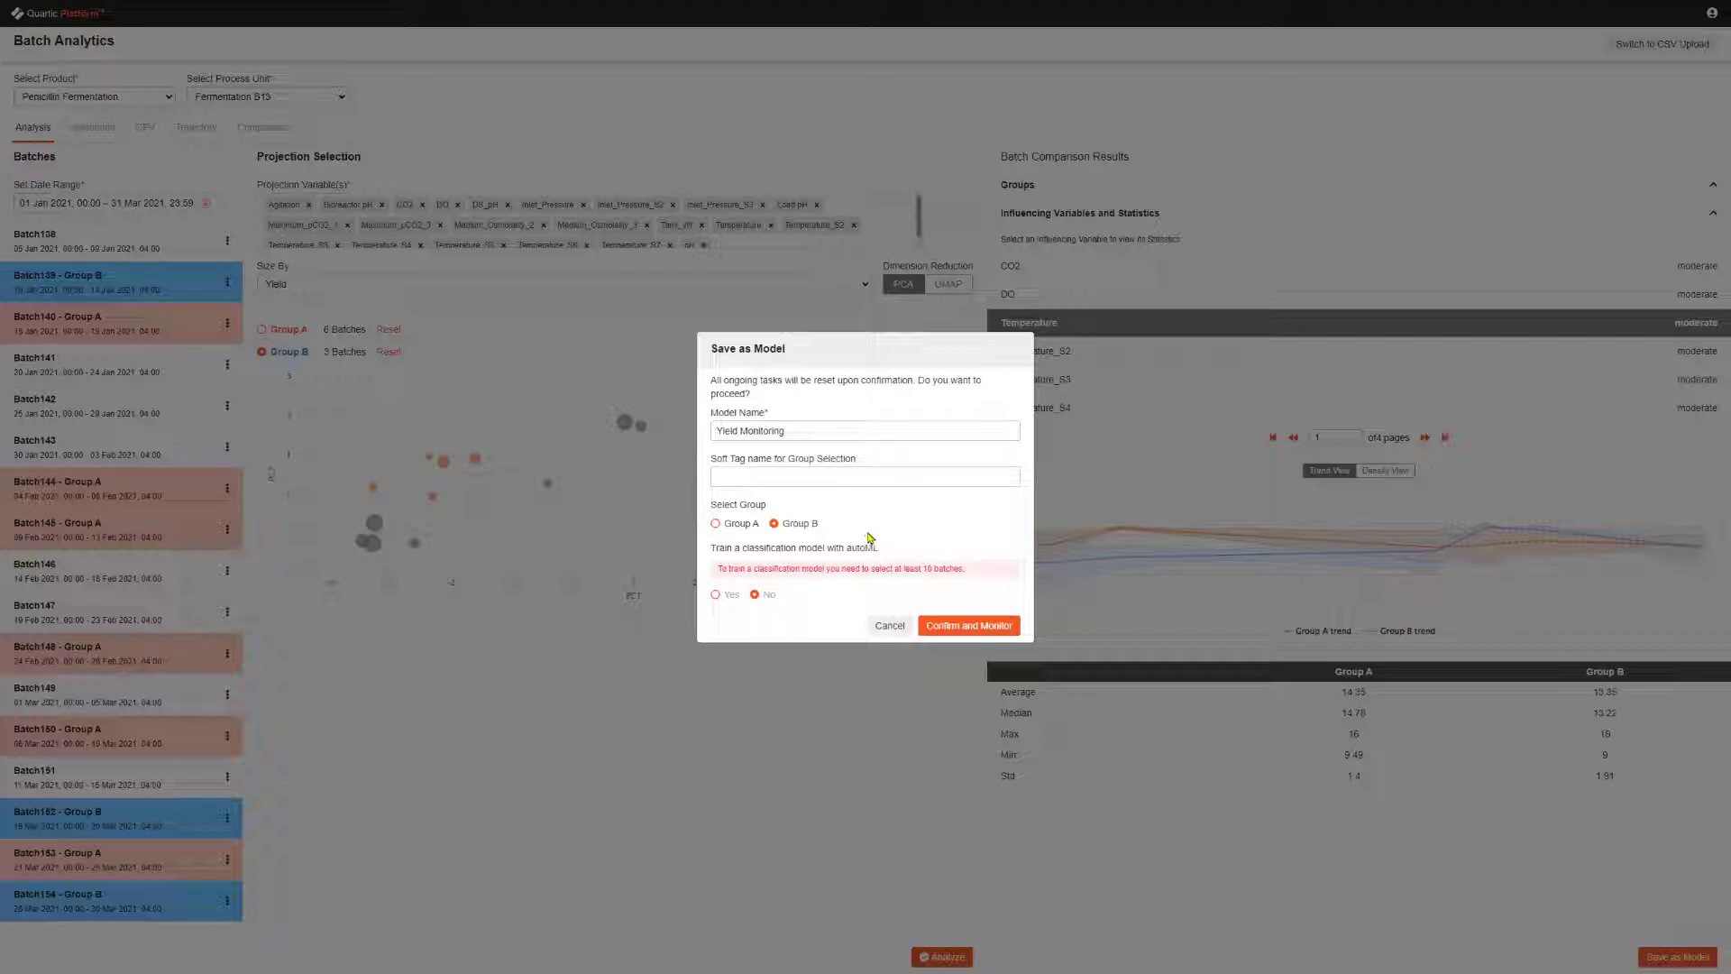
pyautogui.click(890, 625)
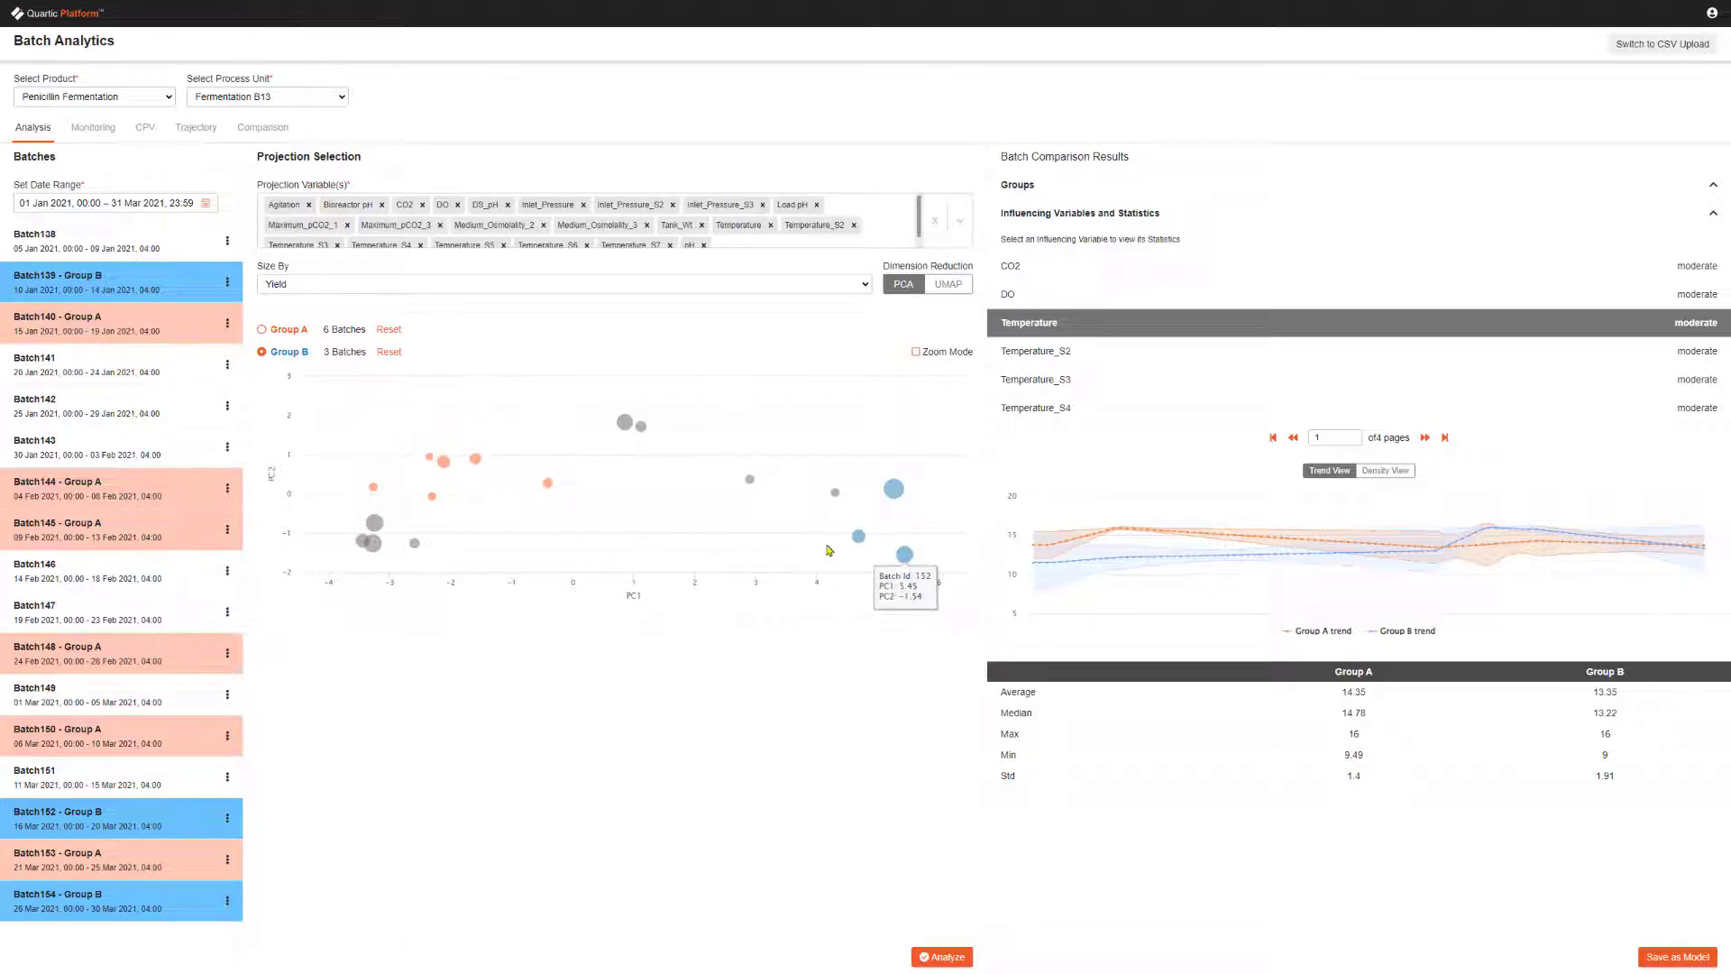
pyautogui.moveTo(832, 498)
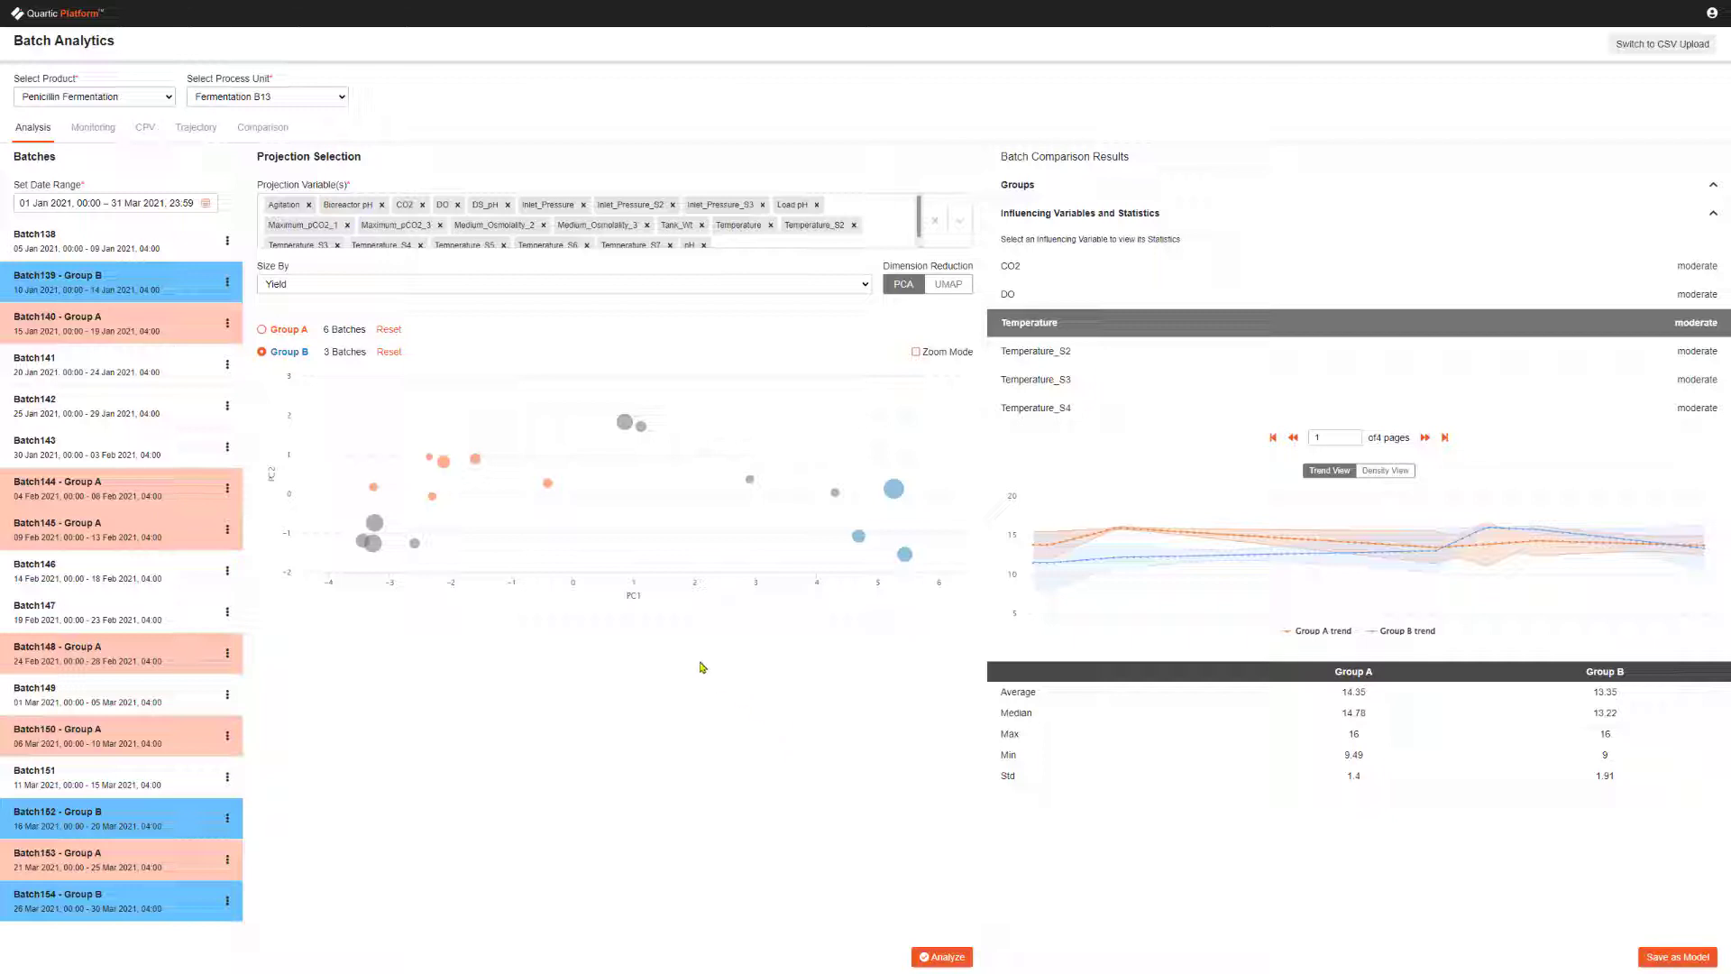
pyautogui.click(107, 137)
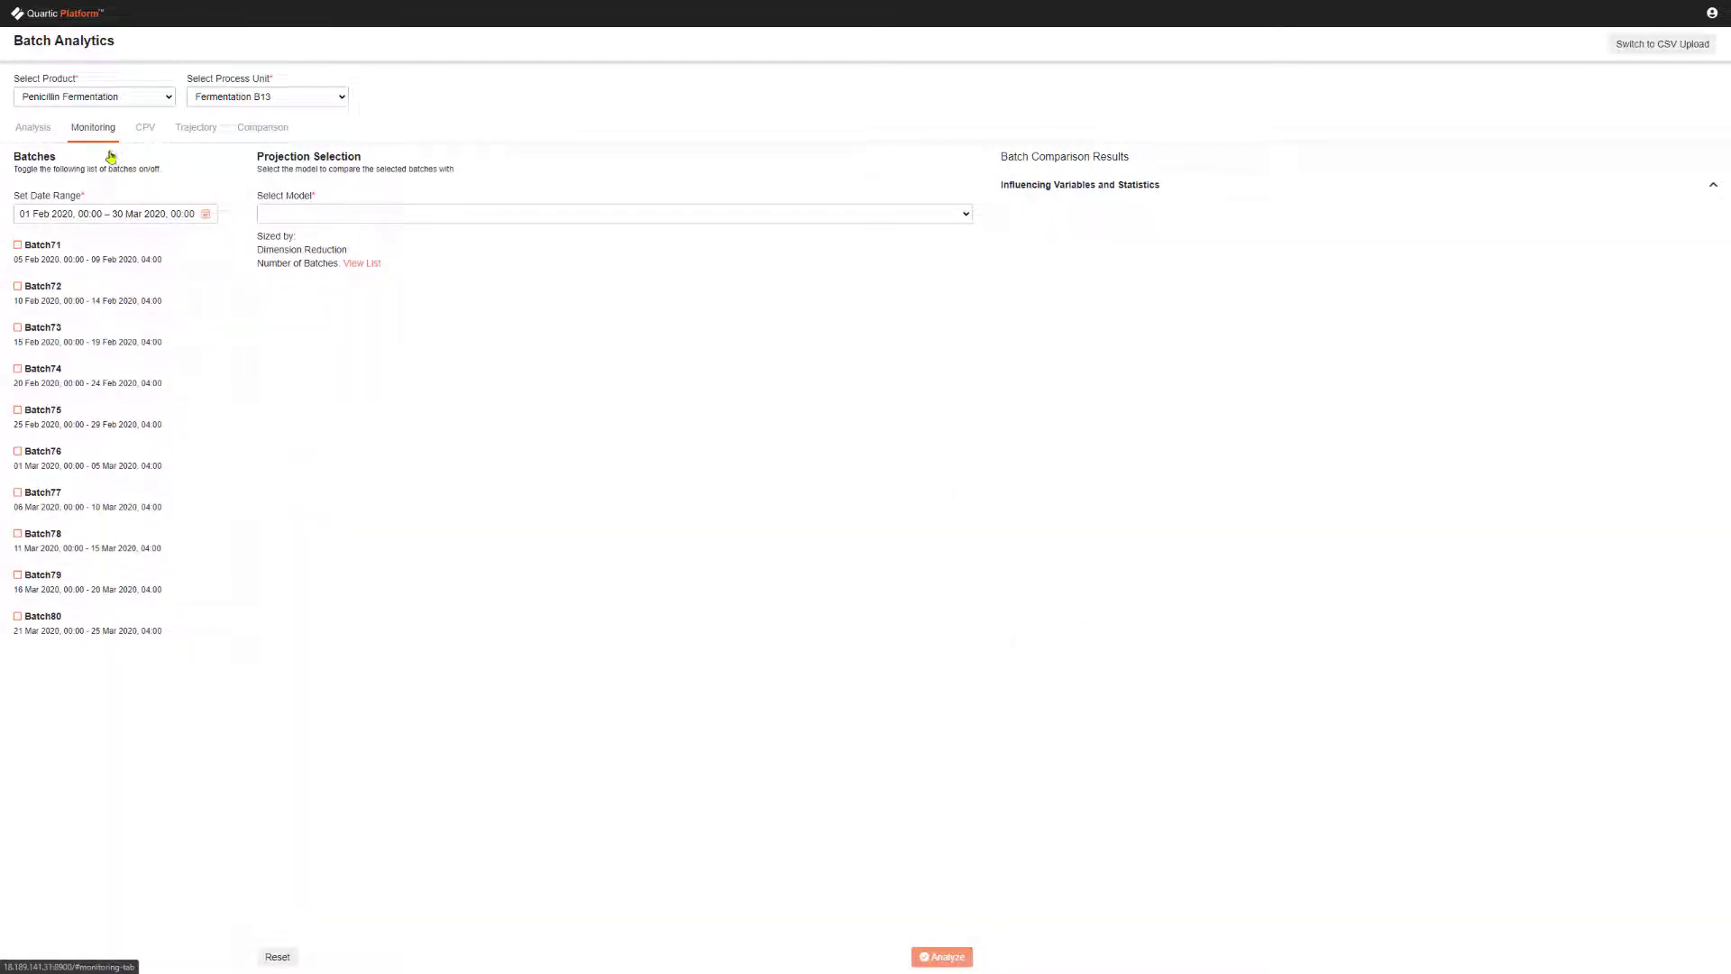
pyautogui.click(306, 214)
pyautogui.click(295, 457)
pyautogui.click(322, 213)
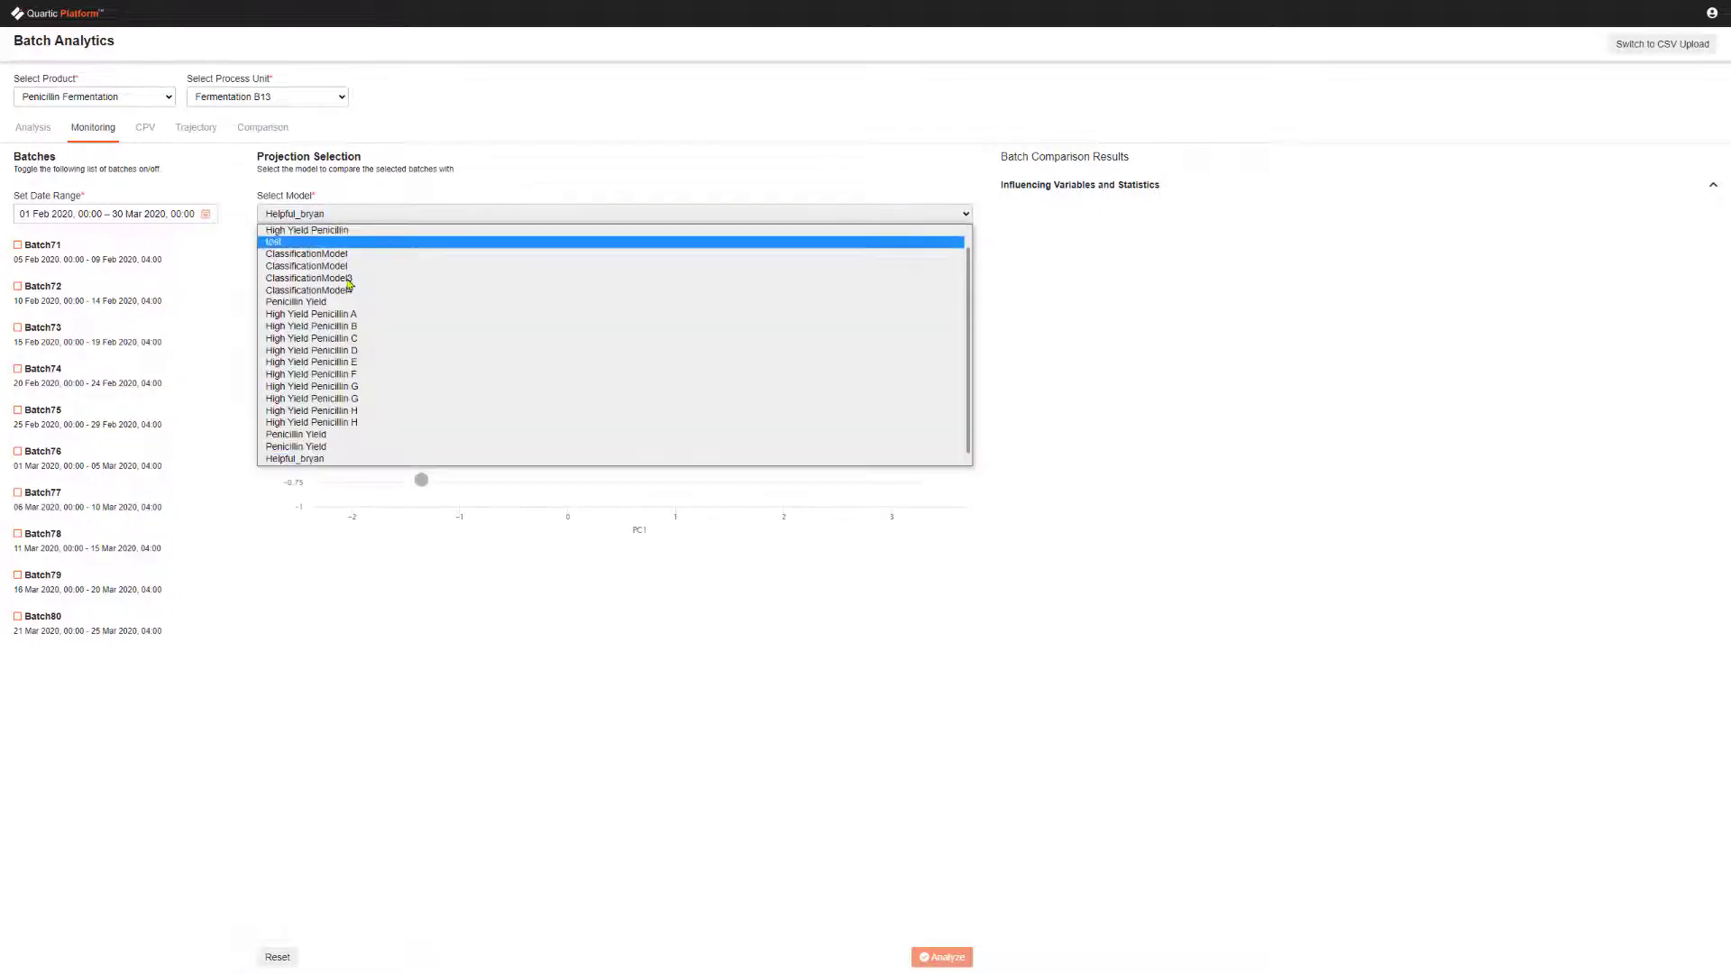
pyautogui.click(325, 422)
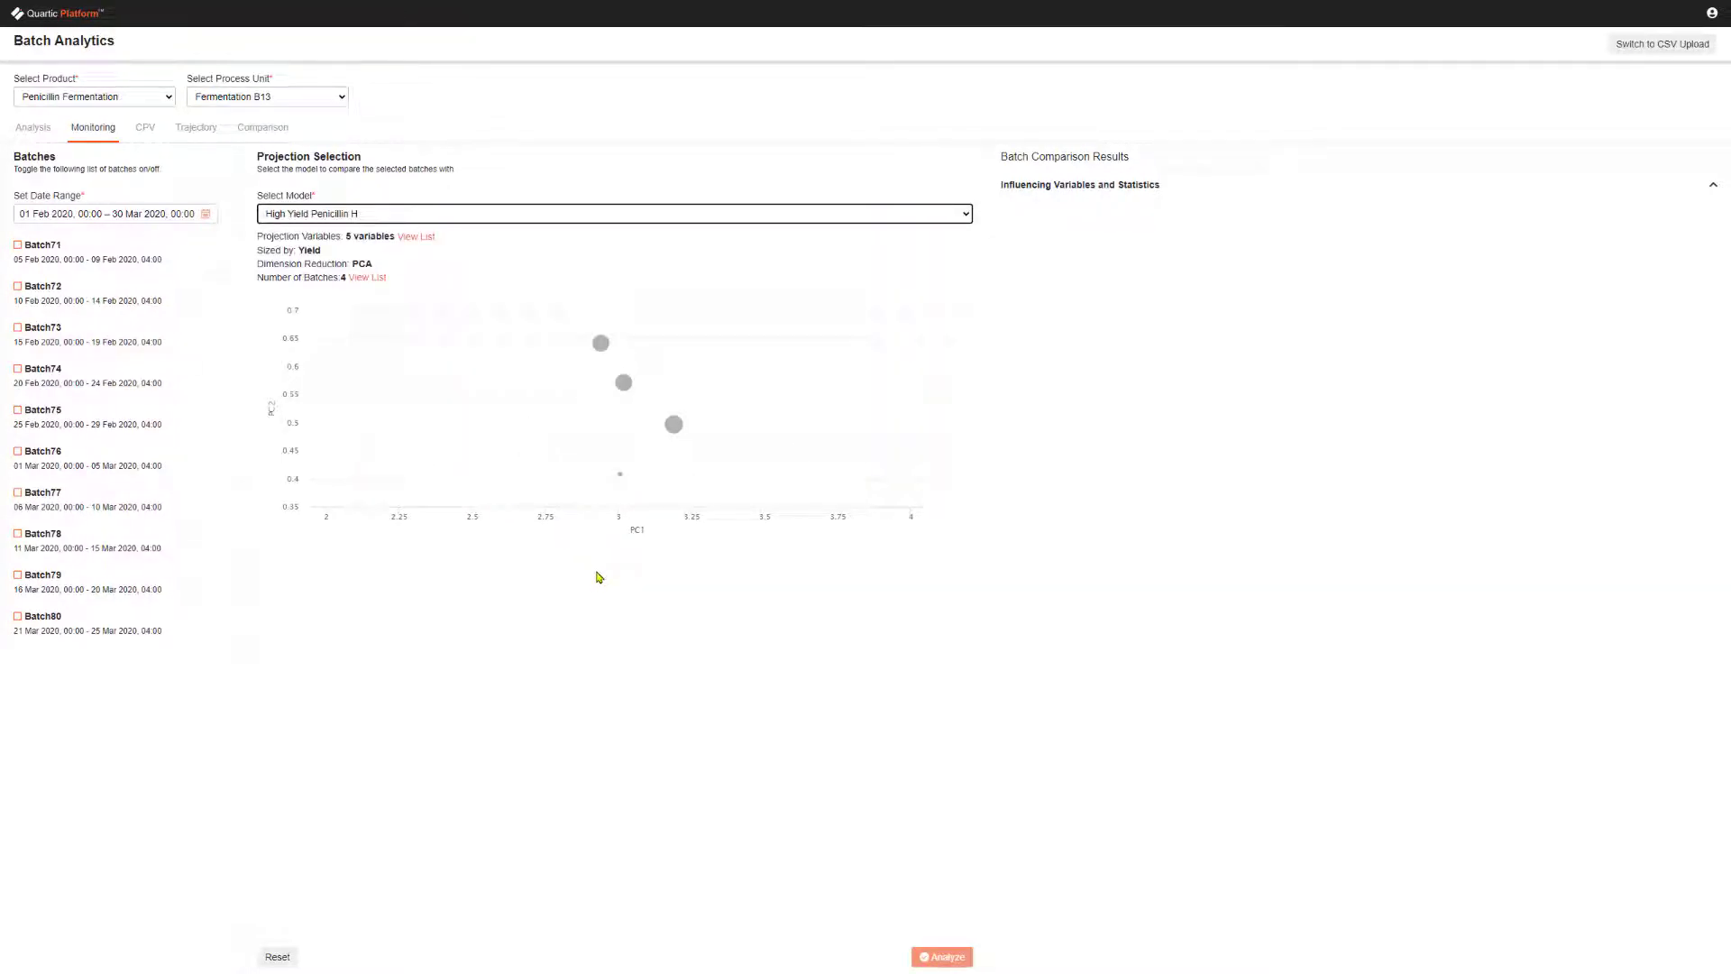
pyautogui.click(40, 622)
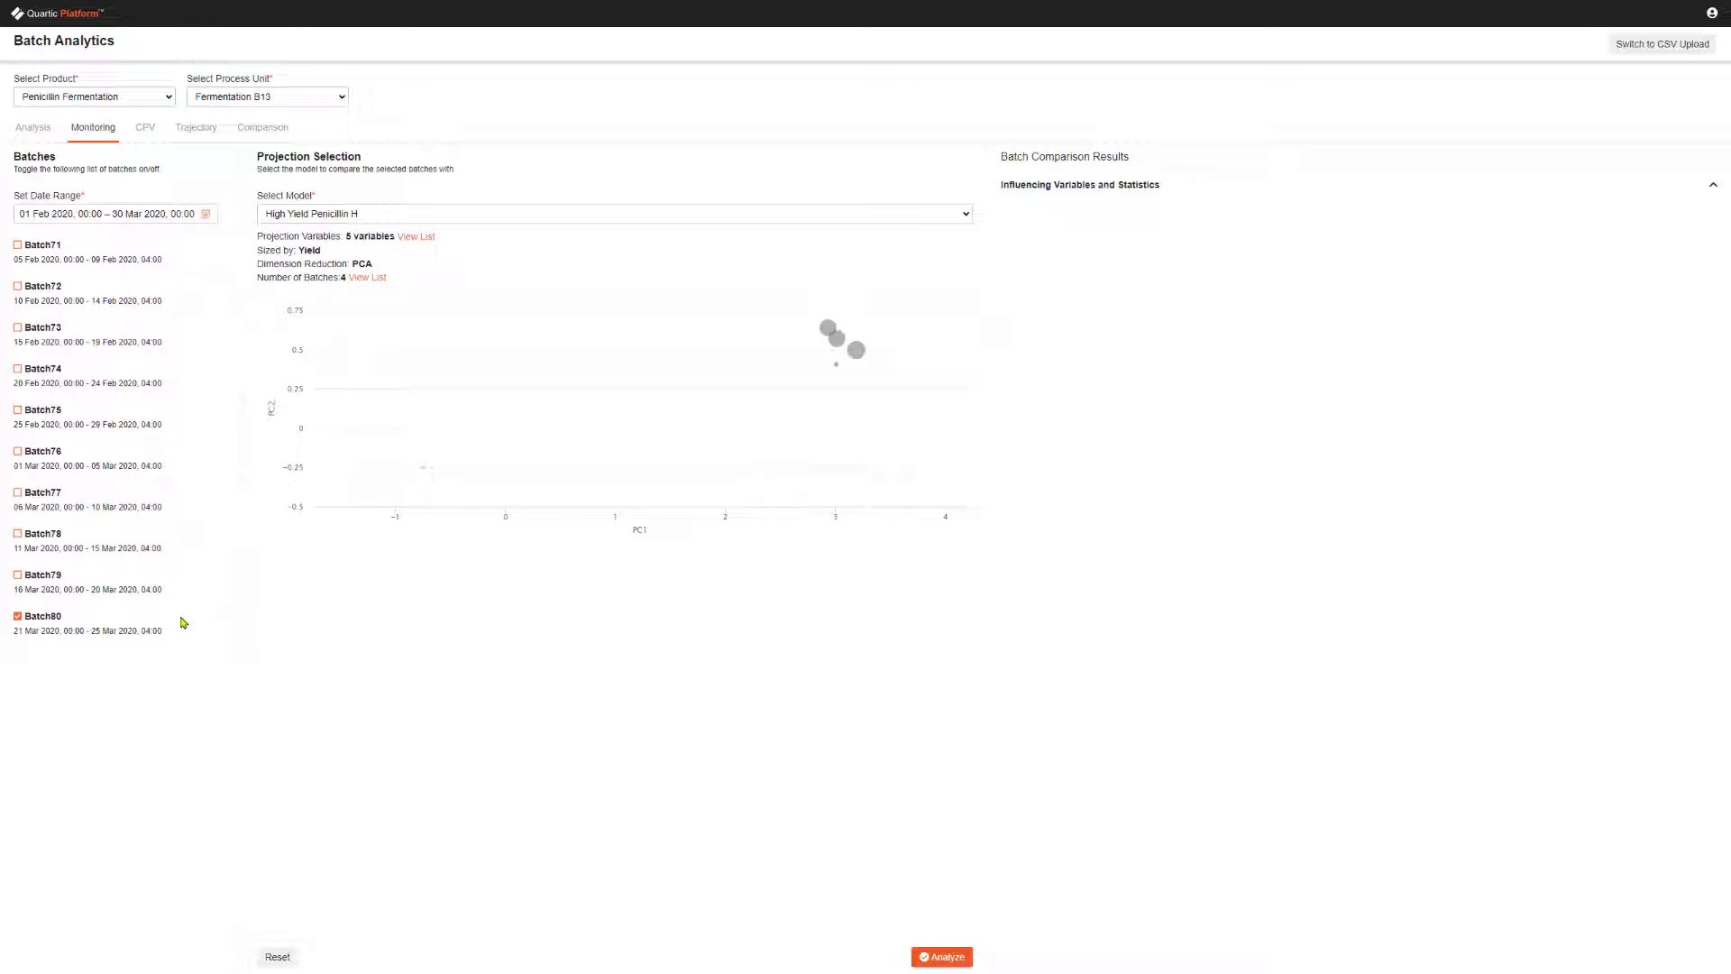
pyautogui.moveTo(802, 309)
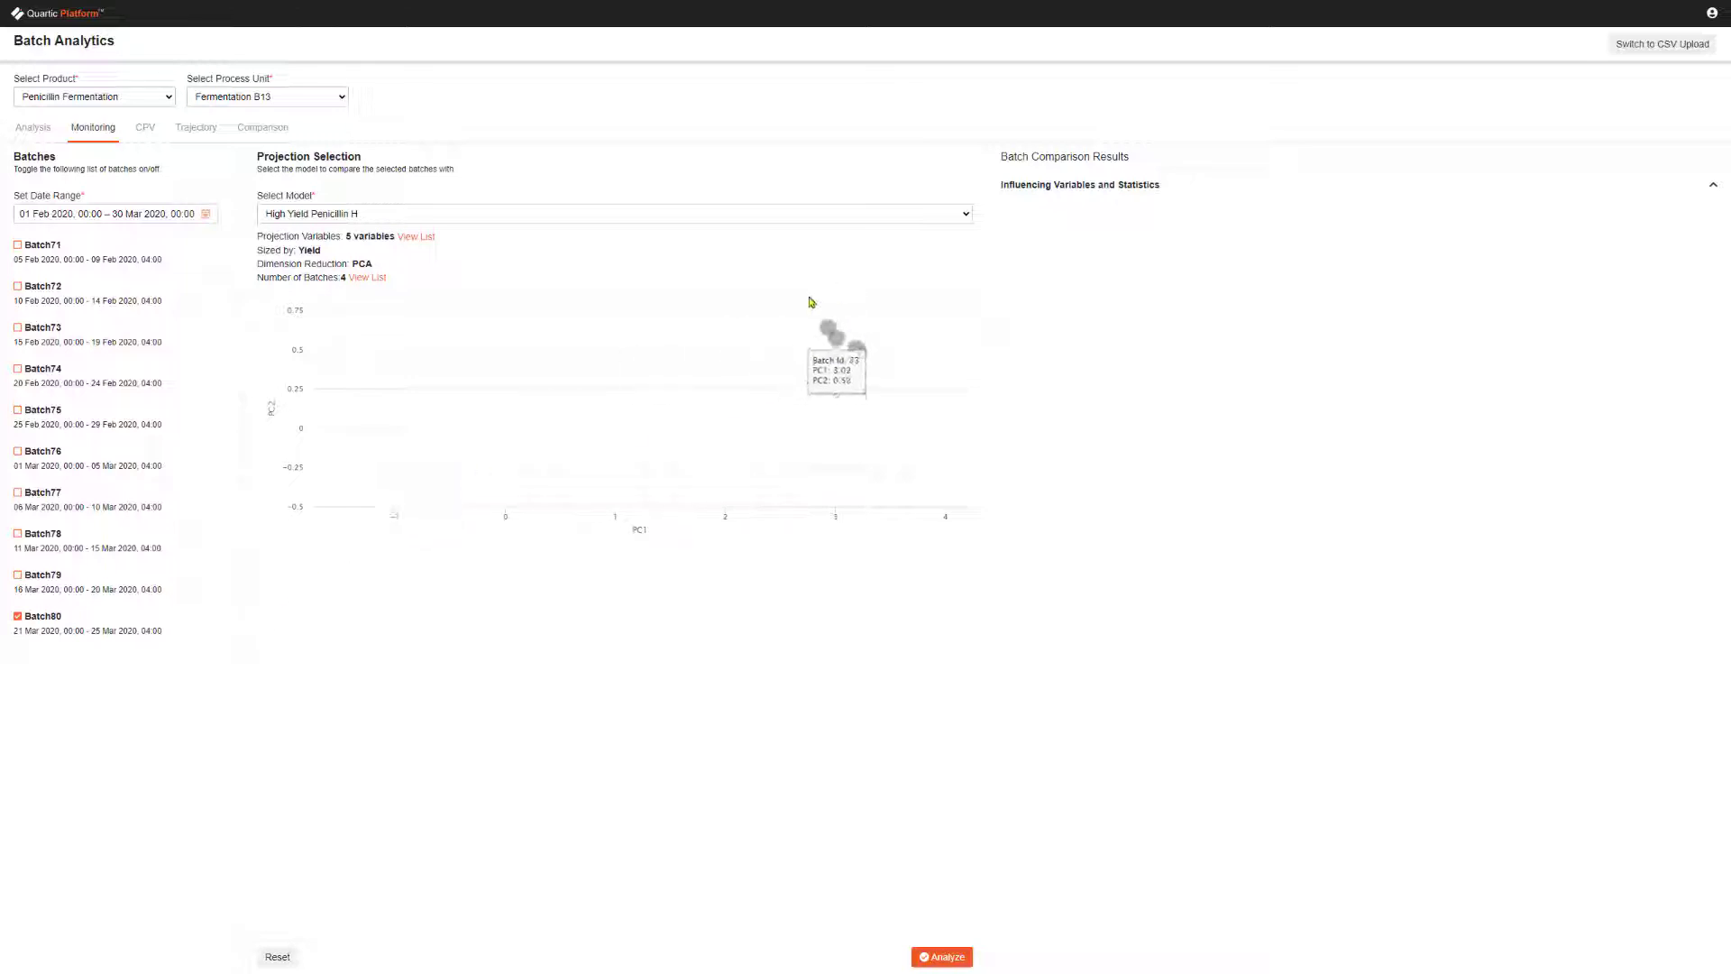
pyautogui.moveTo(422, 473)
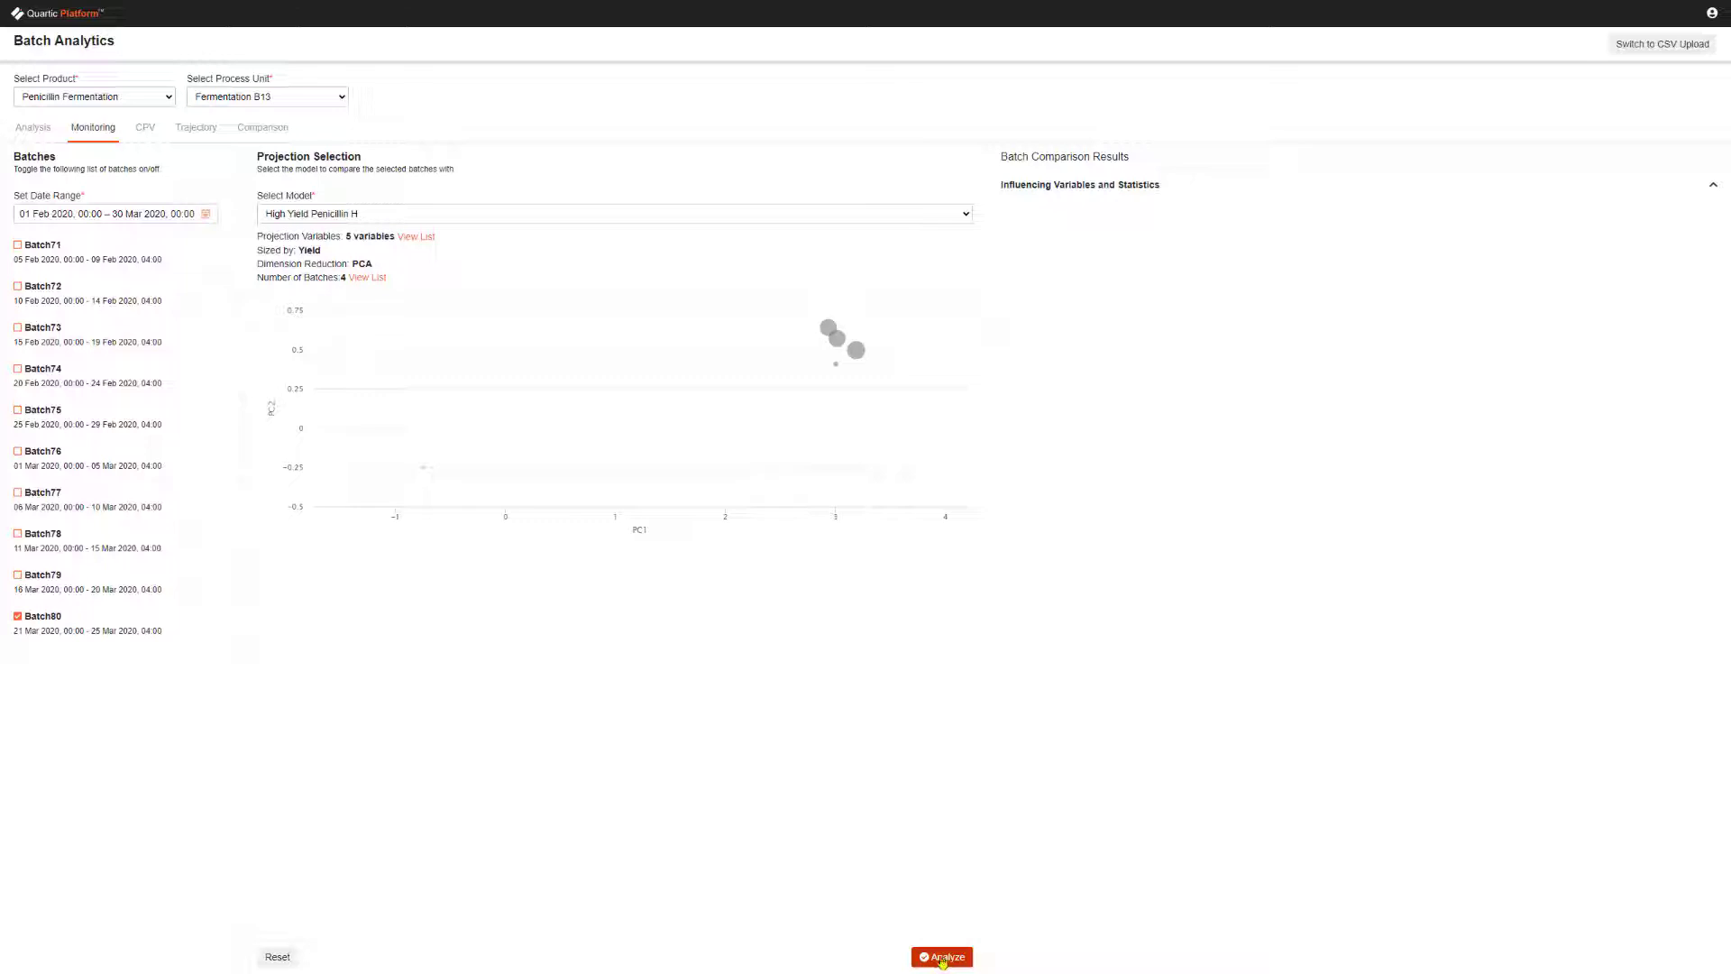
# Analyze Batch80 against the model and view Bioreactor pH and pH trends and statistics.
pyautogui.click(941, 958)
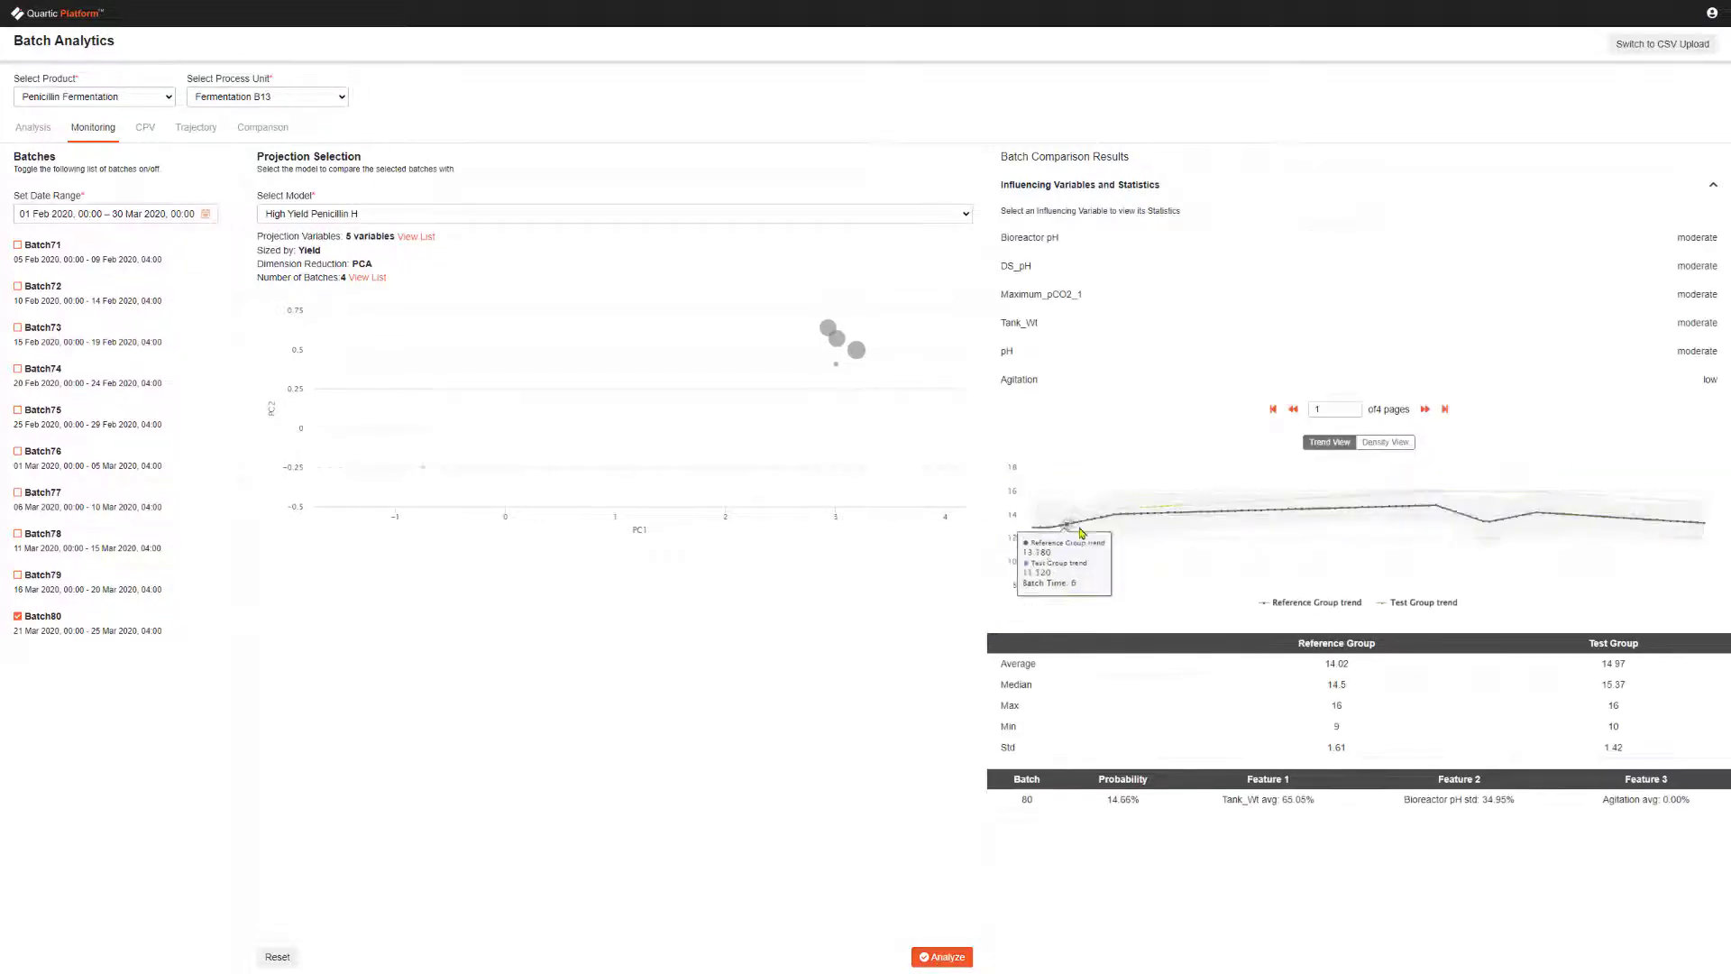
pyautogui.click(1096, 238)
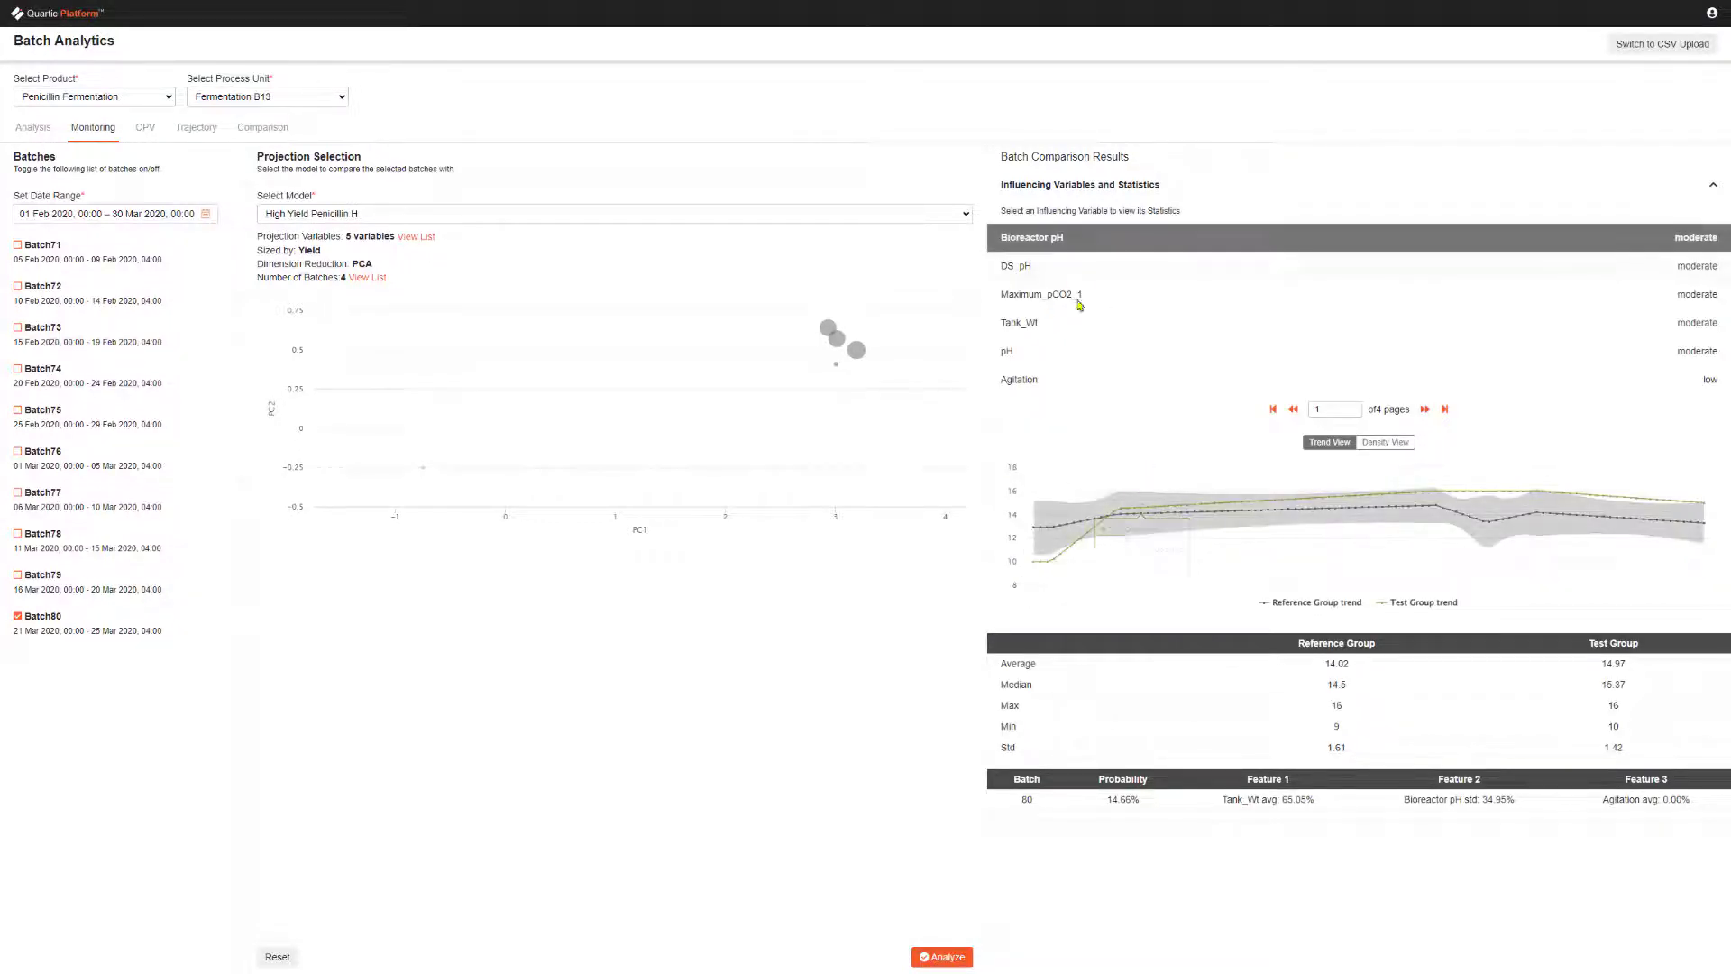
pyautogui.click(1113, 352)
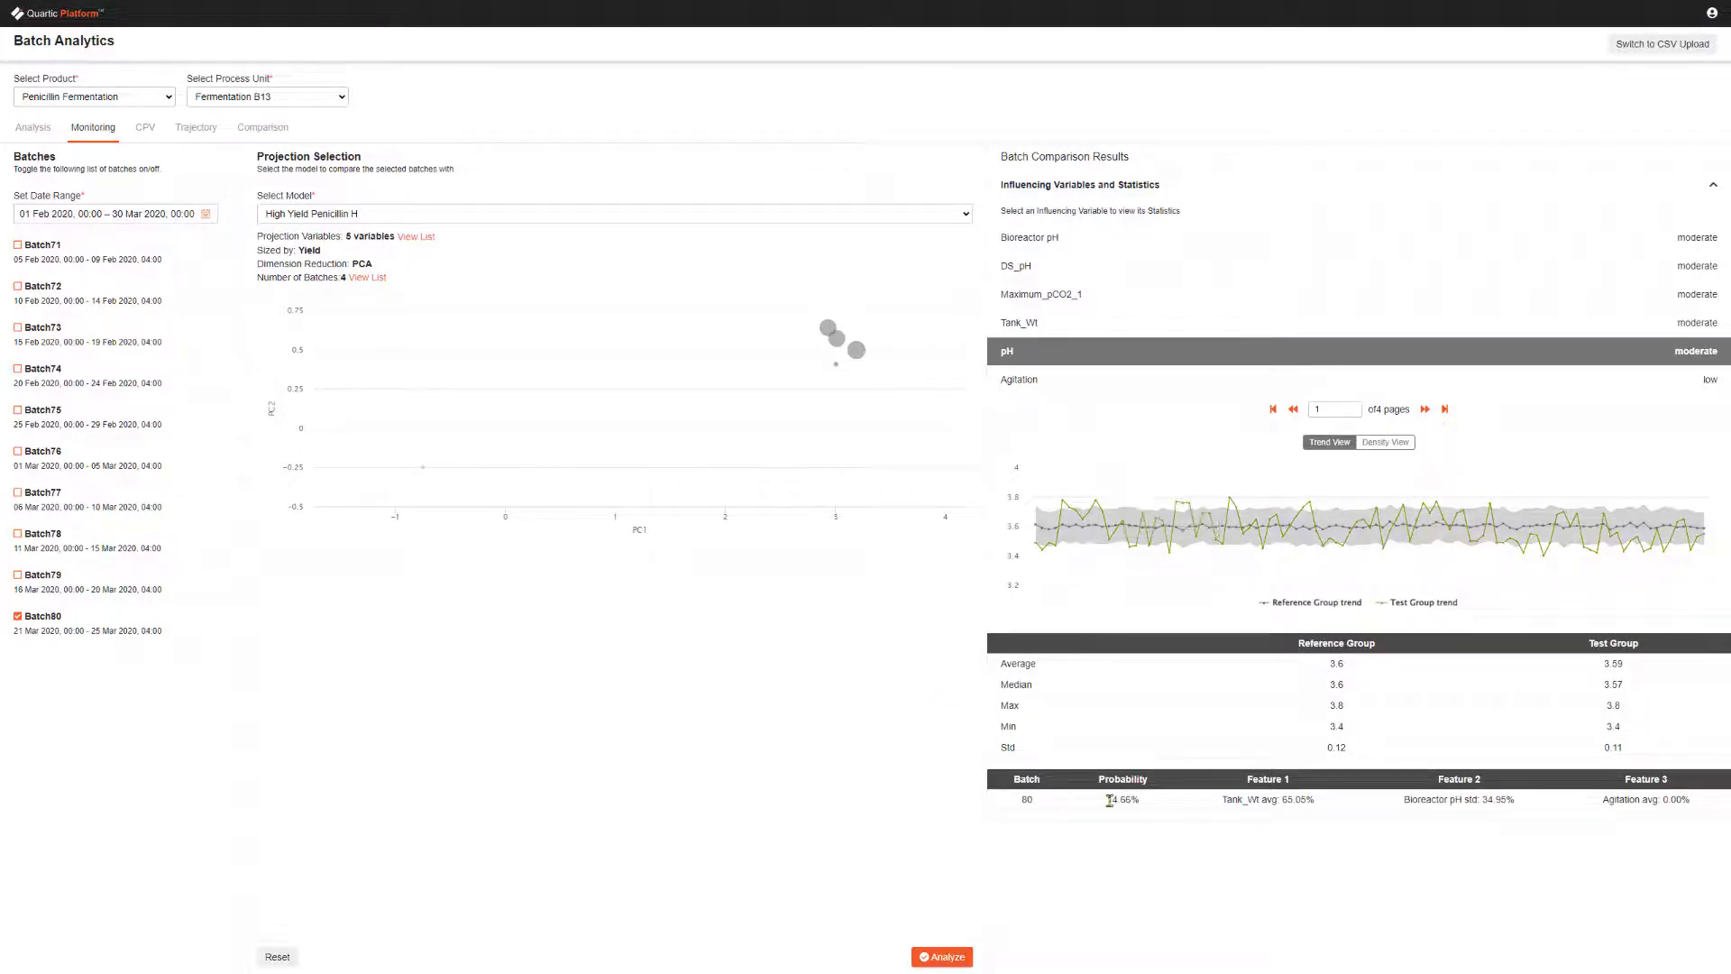
pyautogui.moveTo(1111, 800)
pyautogui.mouseDown()
pyautogui.moveTo(1150, 809)
pyautogui.moveTo(1112, 801)
pyautogui.mouseUp()
pyautogui.click(1107, 829)
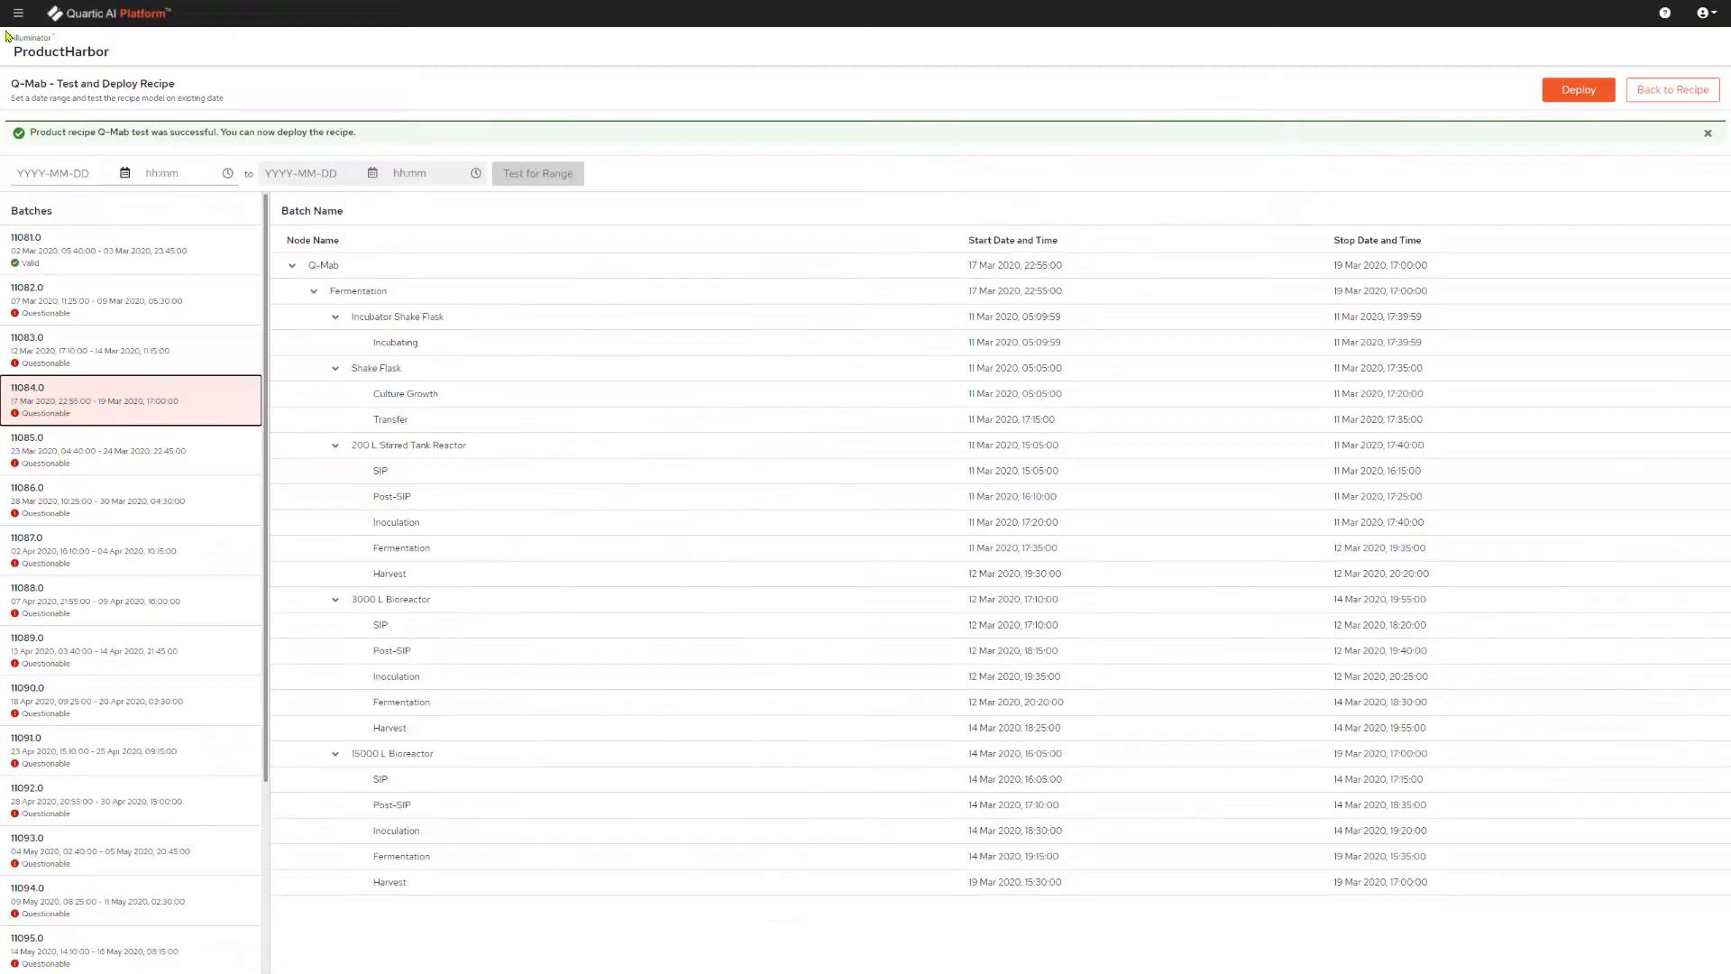
# Open Batch Analytics from the menu and choose the 15000 L Bioreactor asset.
pyautogui.click(10, 16)
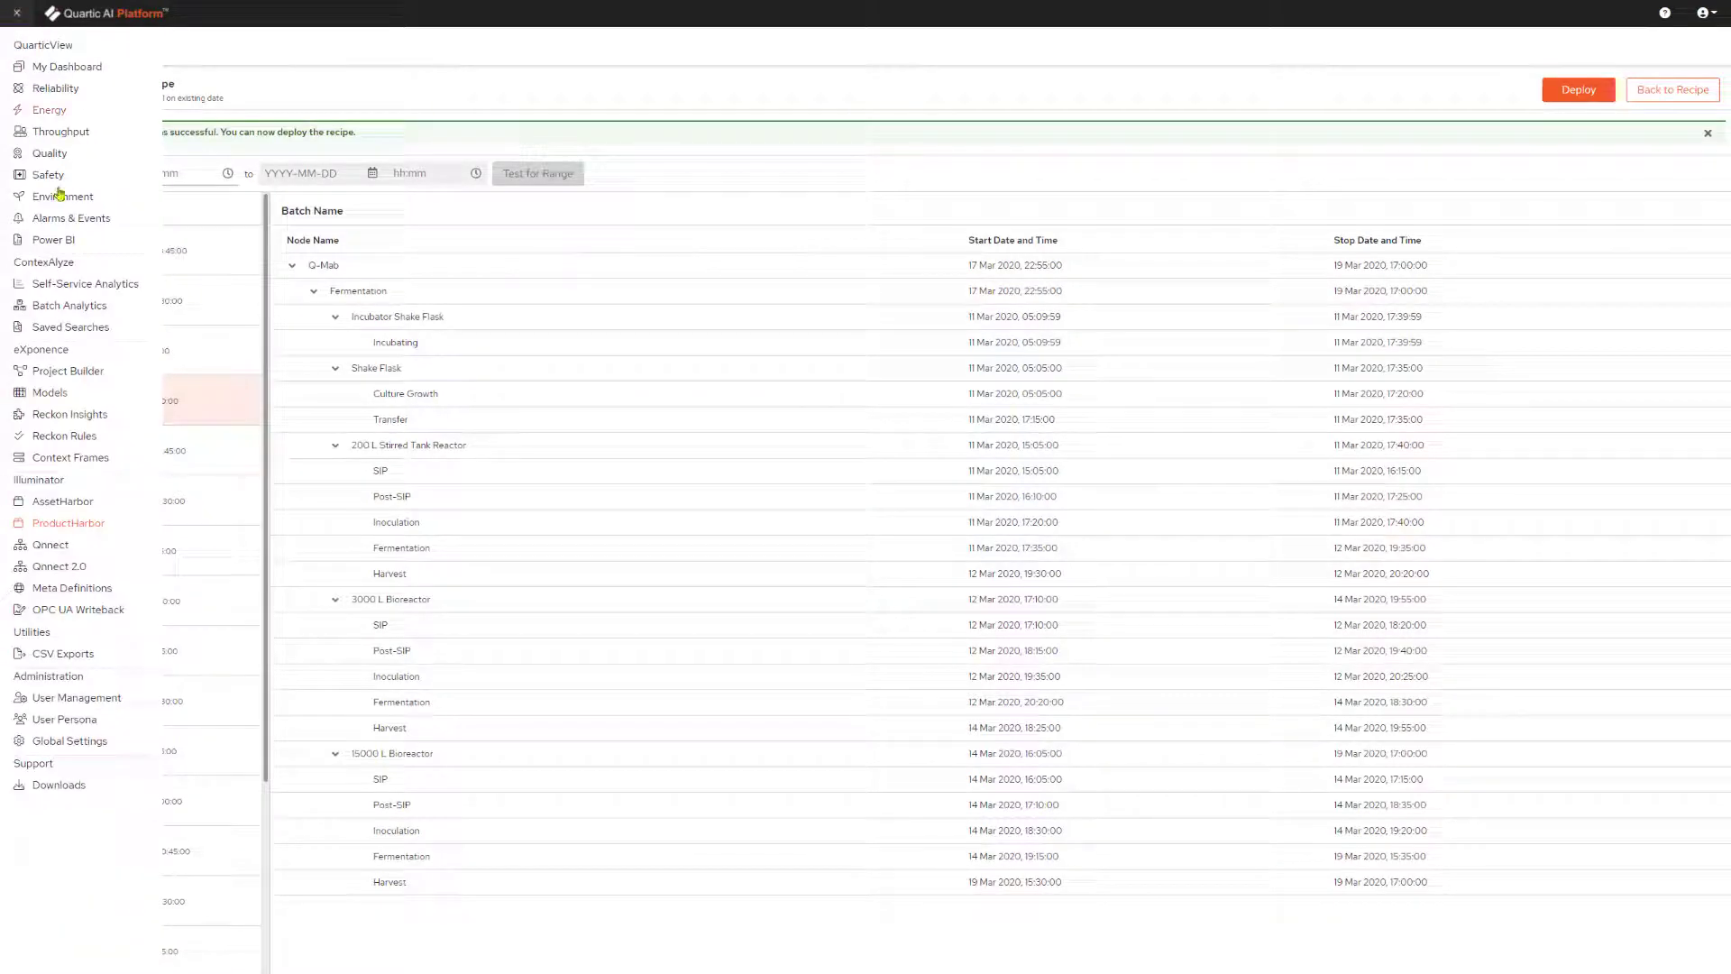
pyautogui.click(77, 307)
pyautogui.click(201, 166)
pyautogui.write('15000')
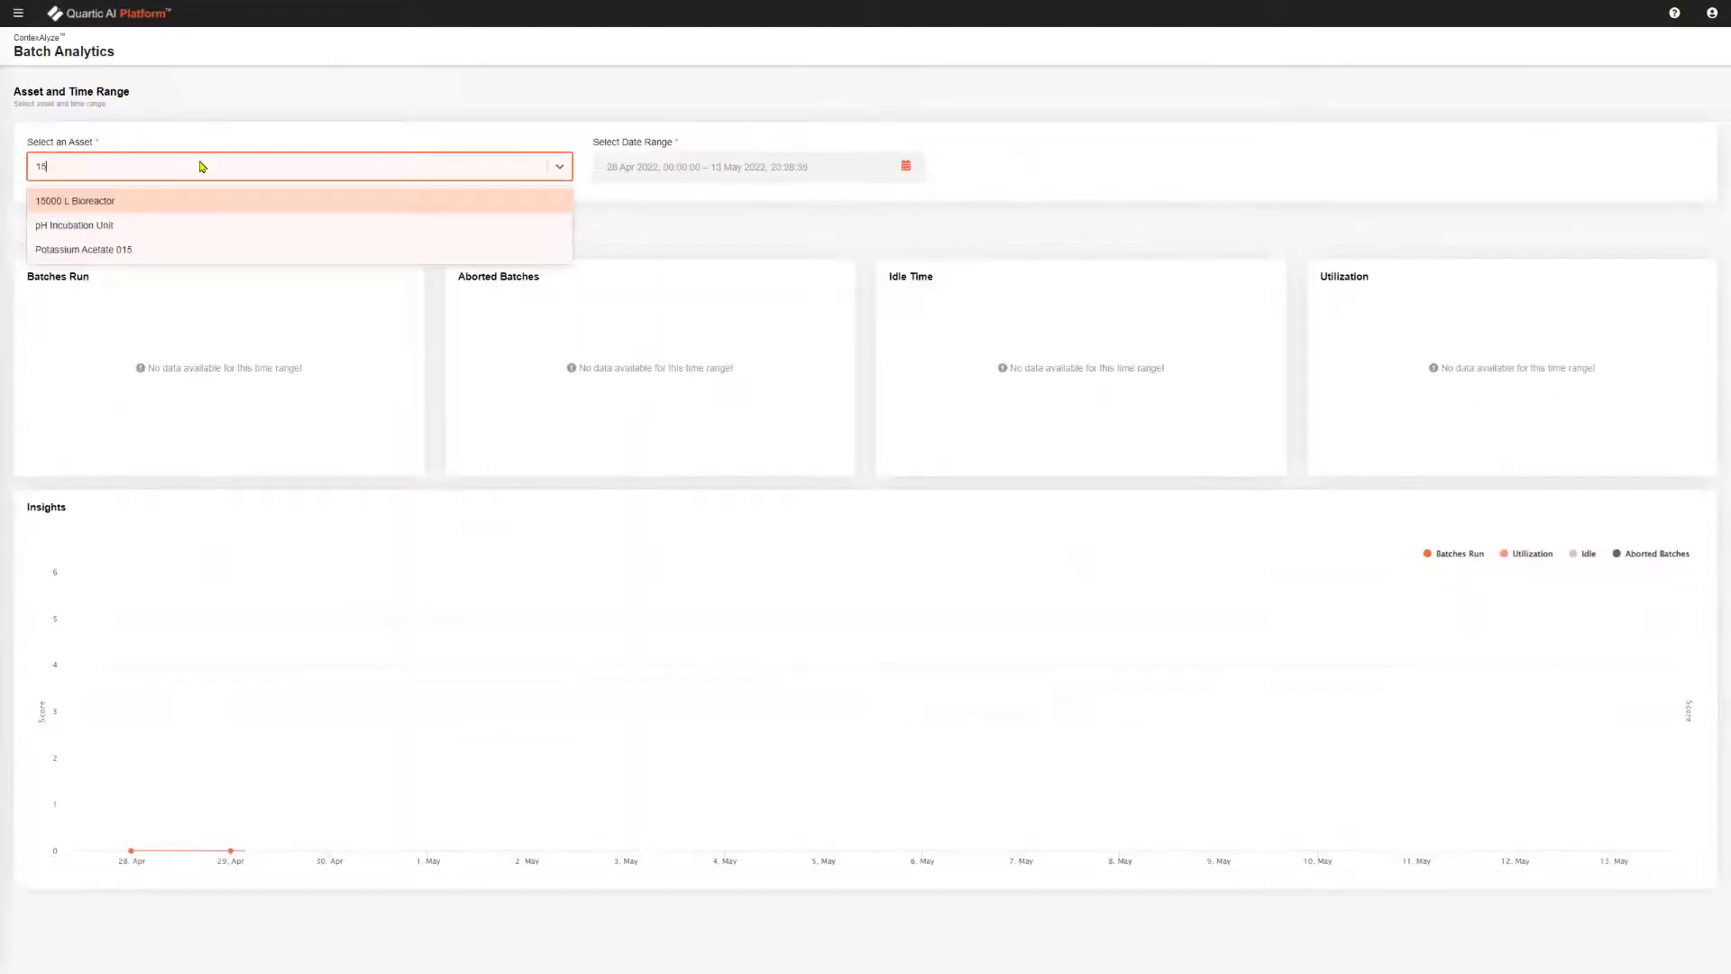
pyautogui.click(165, 199)
# Set the date range from 1 January to 5 February 2022.
pyautogui.click(905, 166)
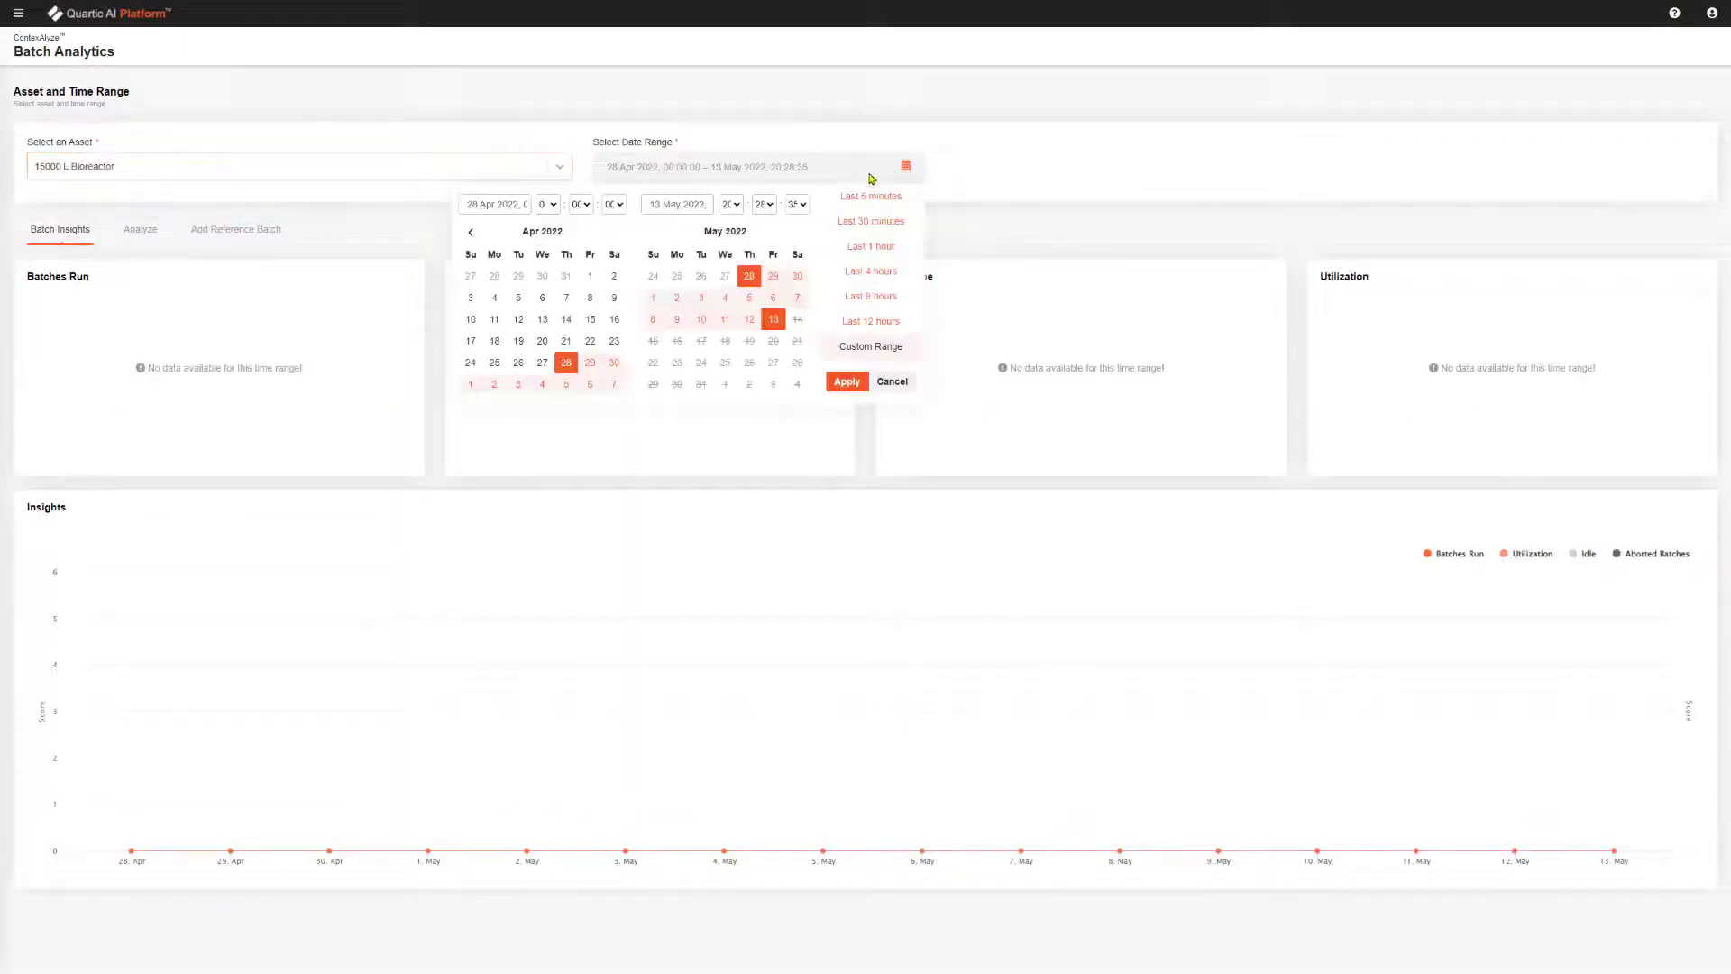
pyautogui.click(470, 232)
pyautogui.click(469, 233)
pyautogui.click(470, 233)
pyautogui.click(614, 275)
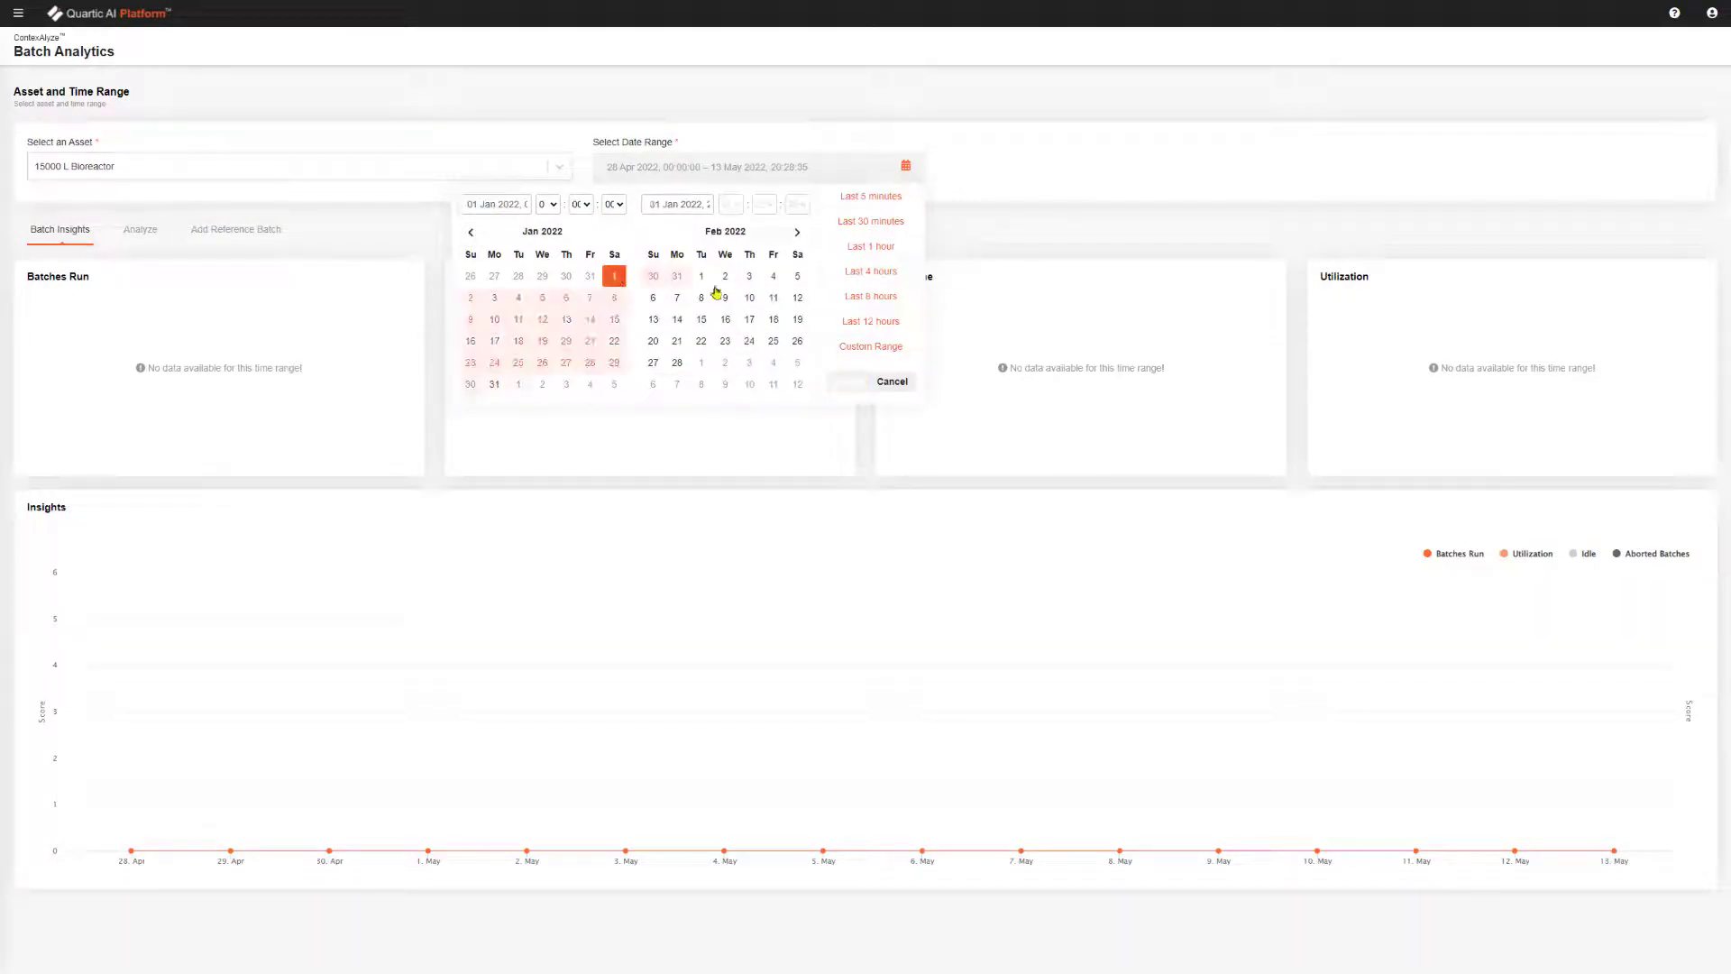
pyautogui.click(797, 275)
# Apply the date range and tick batches 11048 and 11049 for comparison.
pyautogui.click(846, 382)
pyautogui.click(140, 230)
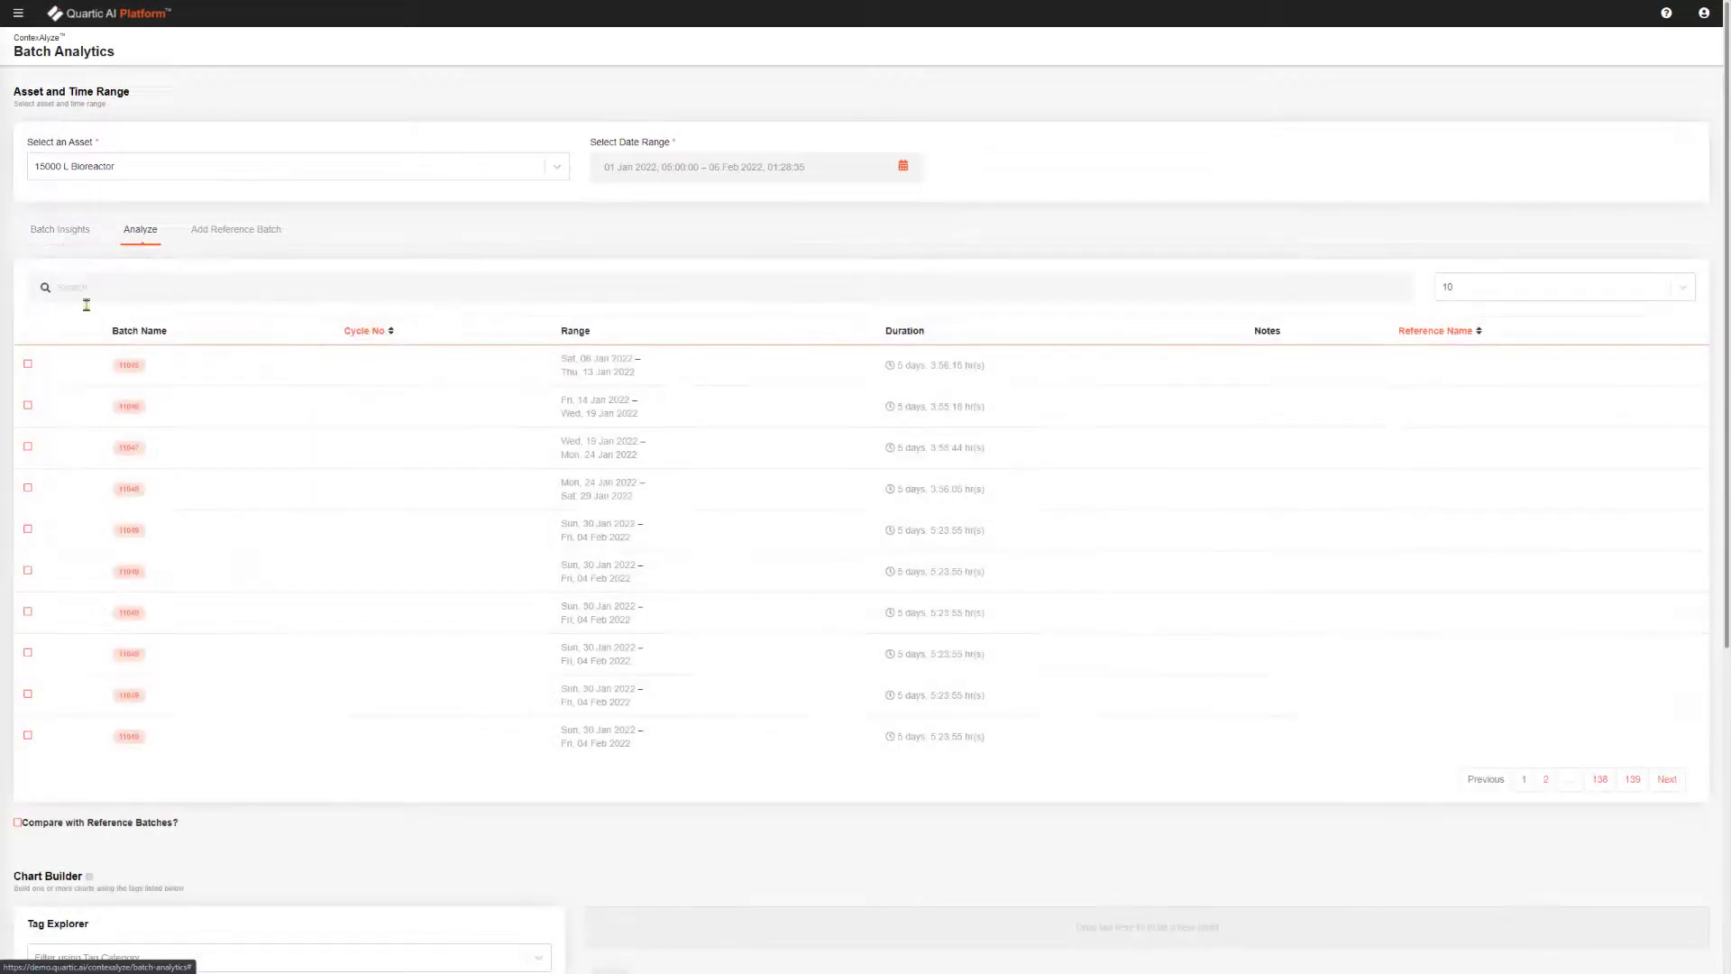
pyautogui.click(27, 490)
pyautogui.click(27, 530)
# Drag pH, Airflow and Concentration tags into the Chart Builder to create three charts.
pyautogui.scroll(-5, 225, 541)
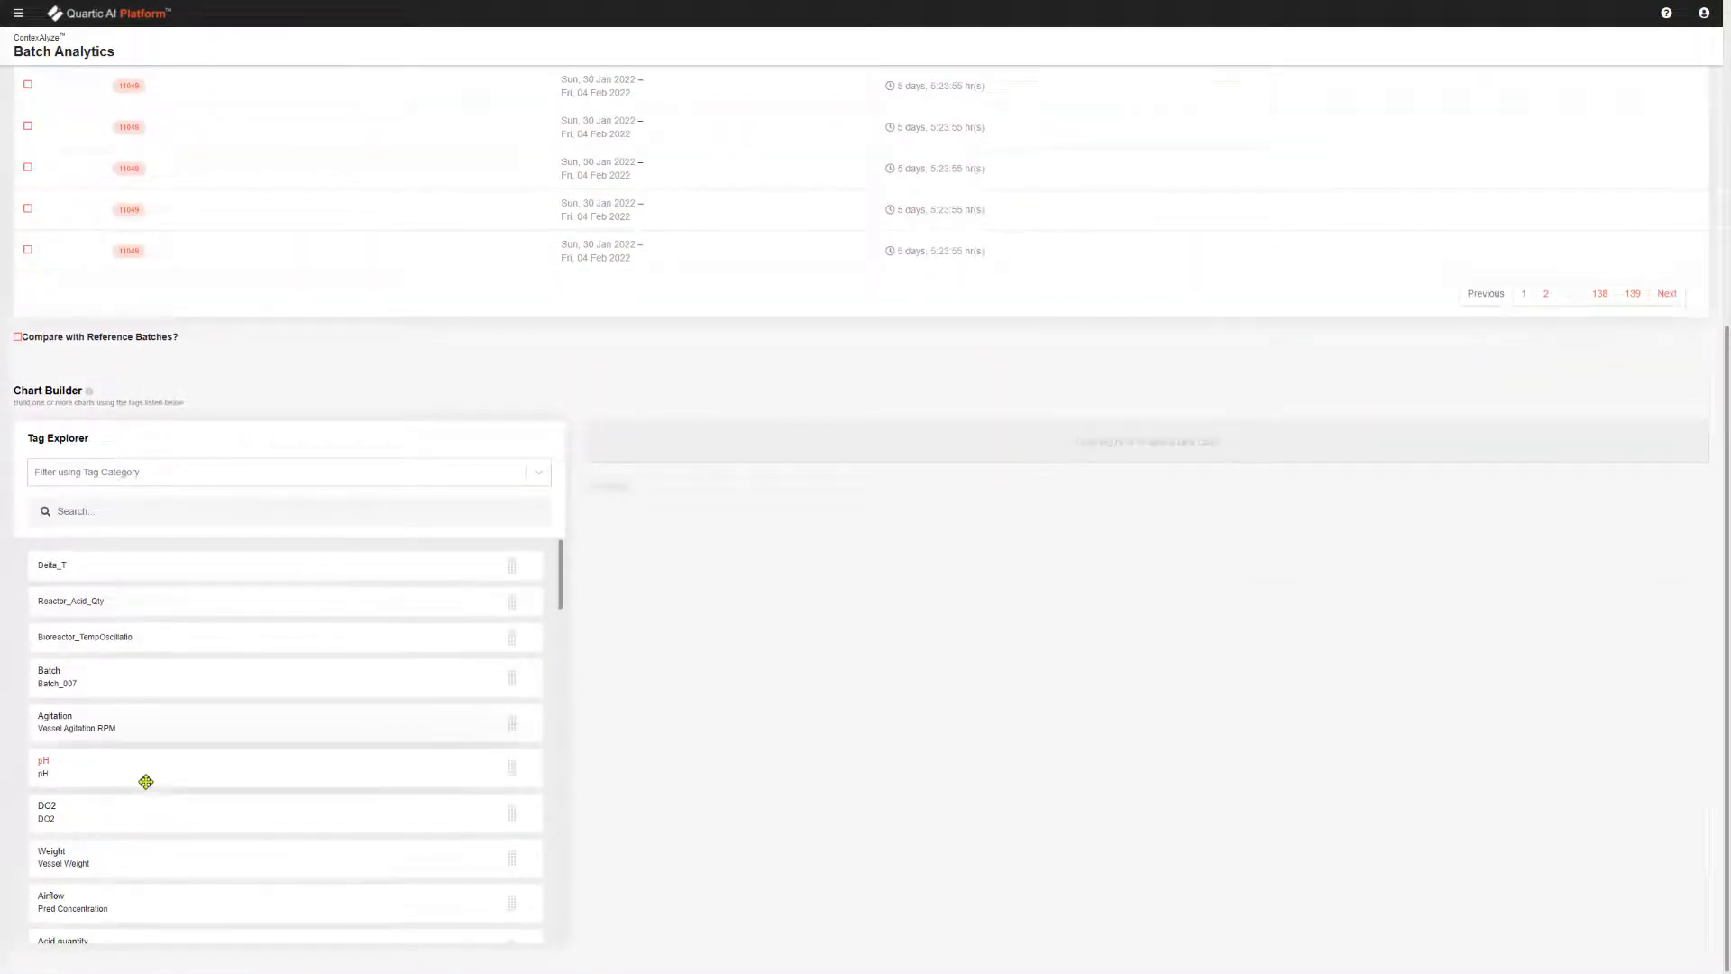
pyautogui.moveTo(143, 777); pyautogui.dragTo(649, 451)
pyautogui.scroll(-3, 289, 668)
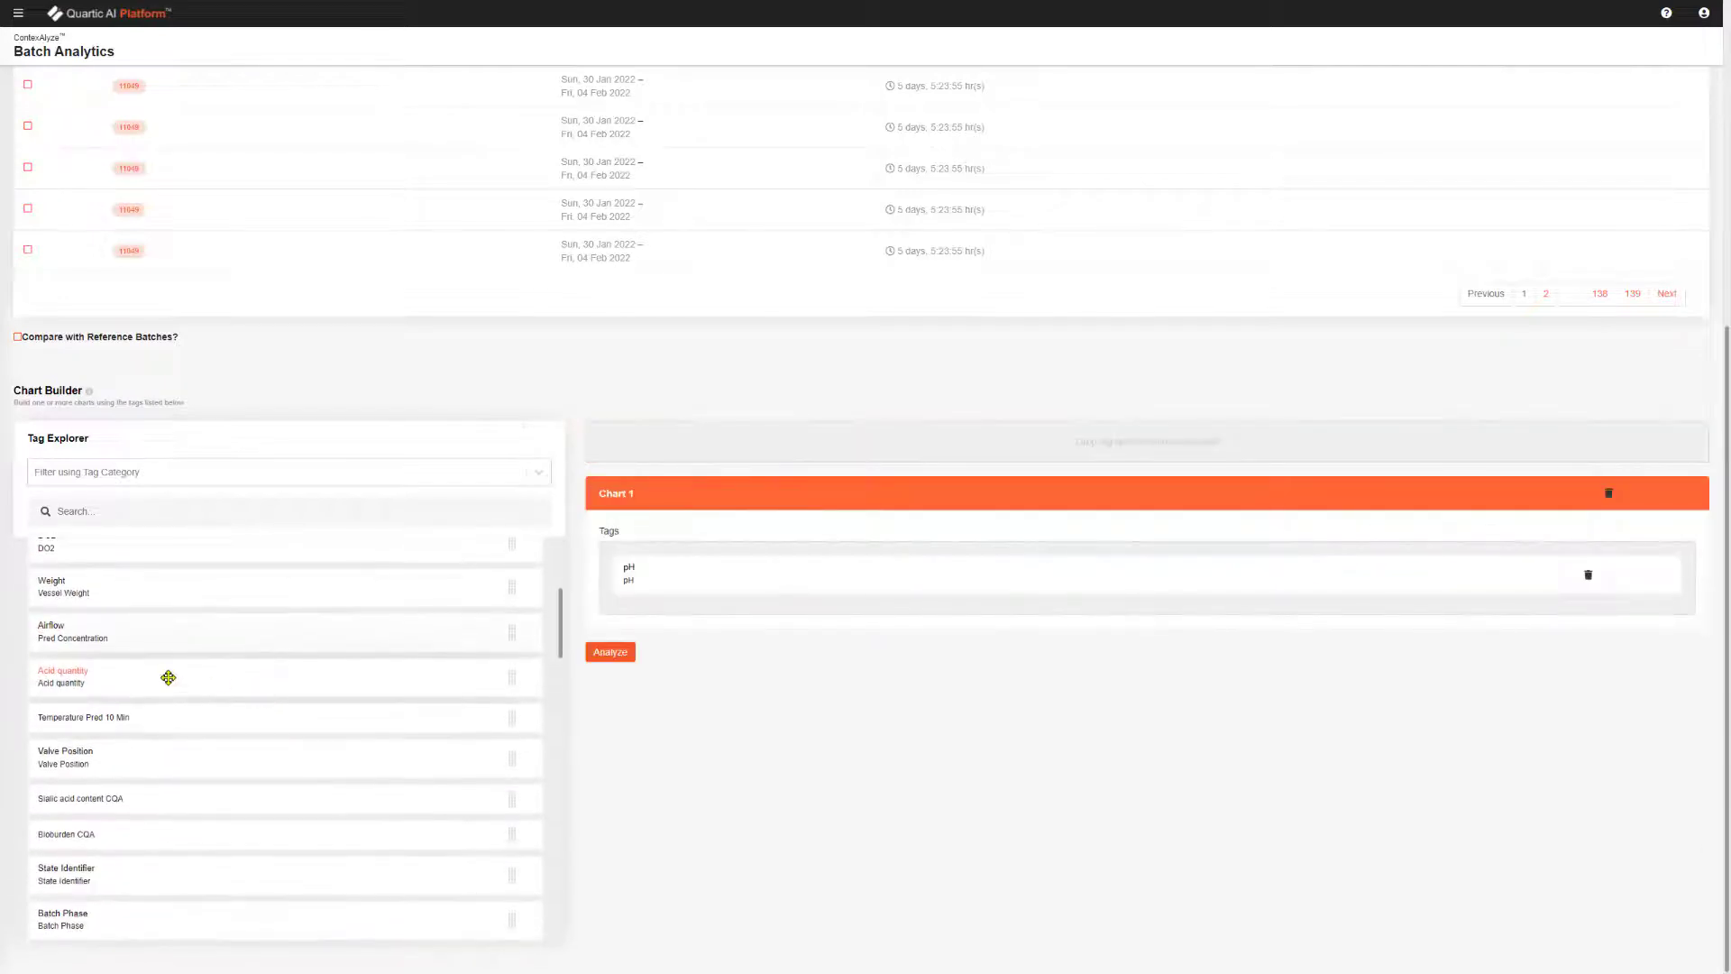
pyautogui.moveTo(147, 641); pyautogui.dragTo(641, 456)
pyautogui.scroll(-10, 271, 718)
pyautogui.moveTo(220, 552); pyautogui.dragTo(629, 462)
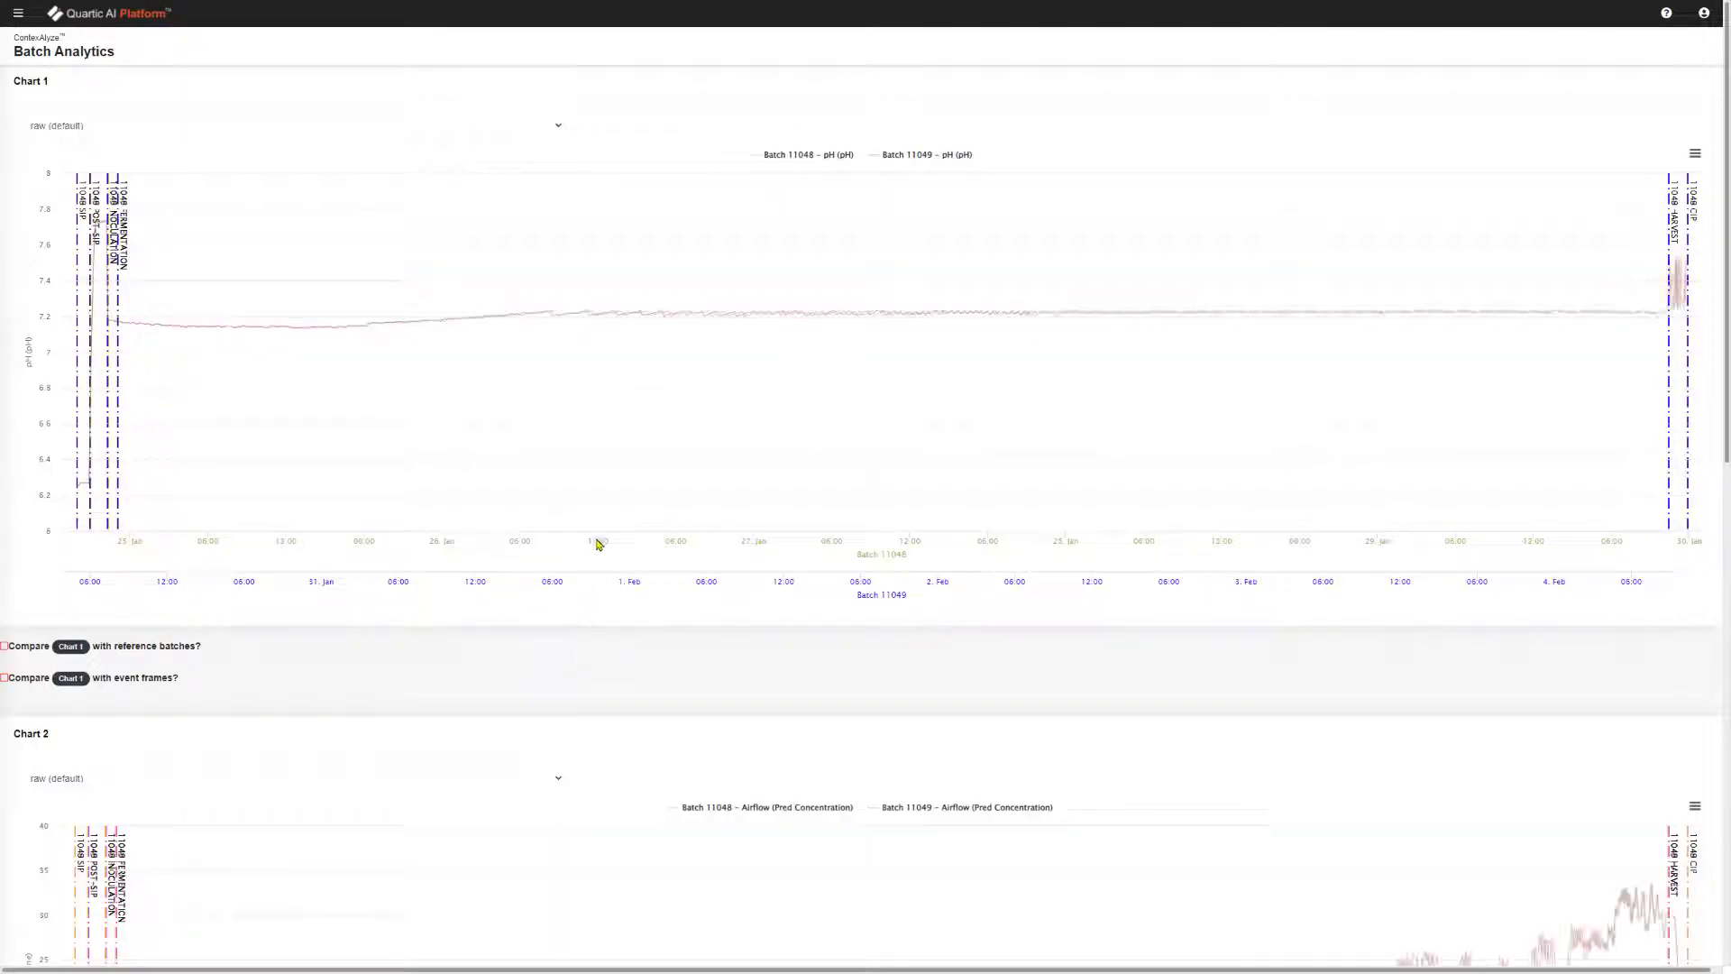
# Zoom Chart 3 into a narrower time span and hide the Batch 11049 line.
pyautogui.scroll(-3, 602, 545)
pyautogui.scroll(-6, 602, 545)
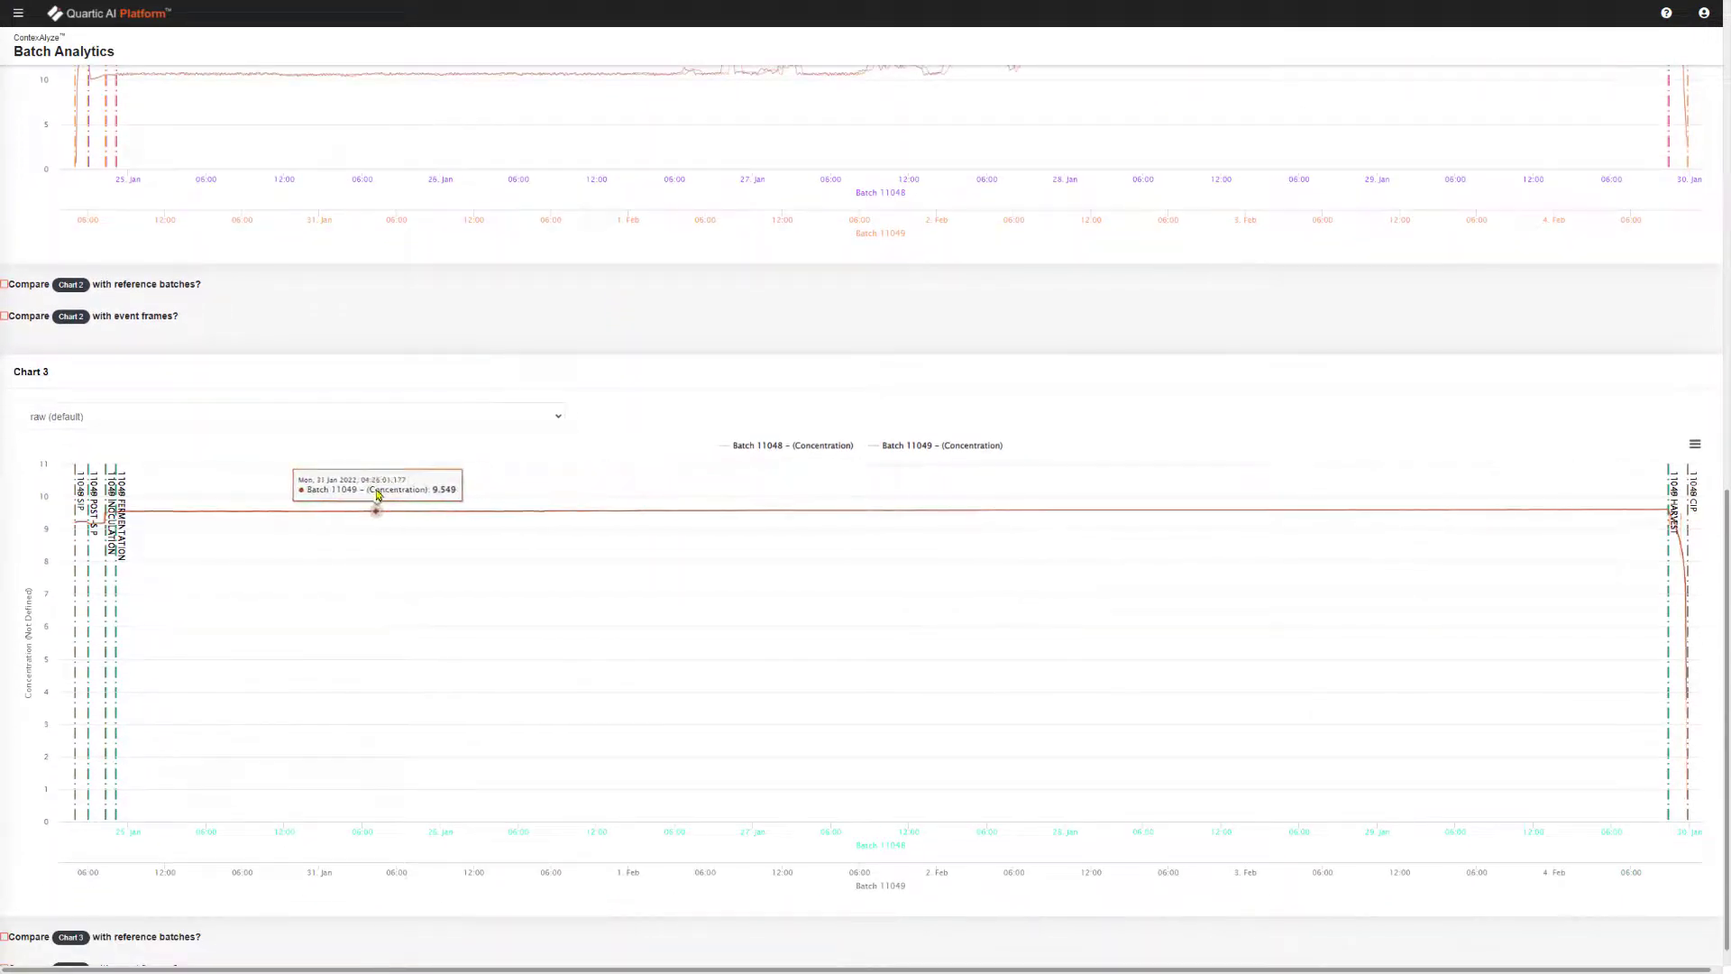
pyautogui.moveTo(377, 513); pyautogui.dragTo(753, 519)
pyautogui.moveTo(599, 517); pyautogui.dragTo(1097, 541)
pyautogui.click(917, 451)
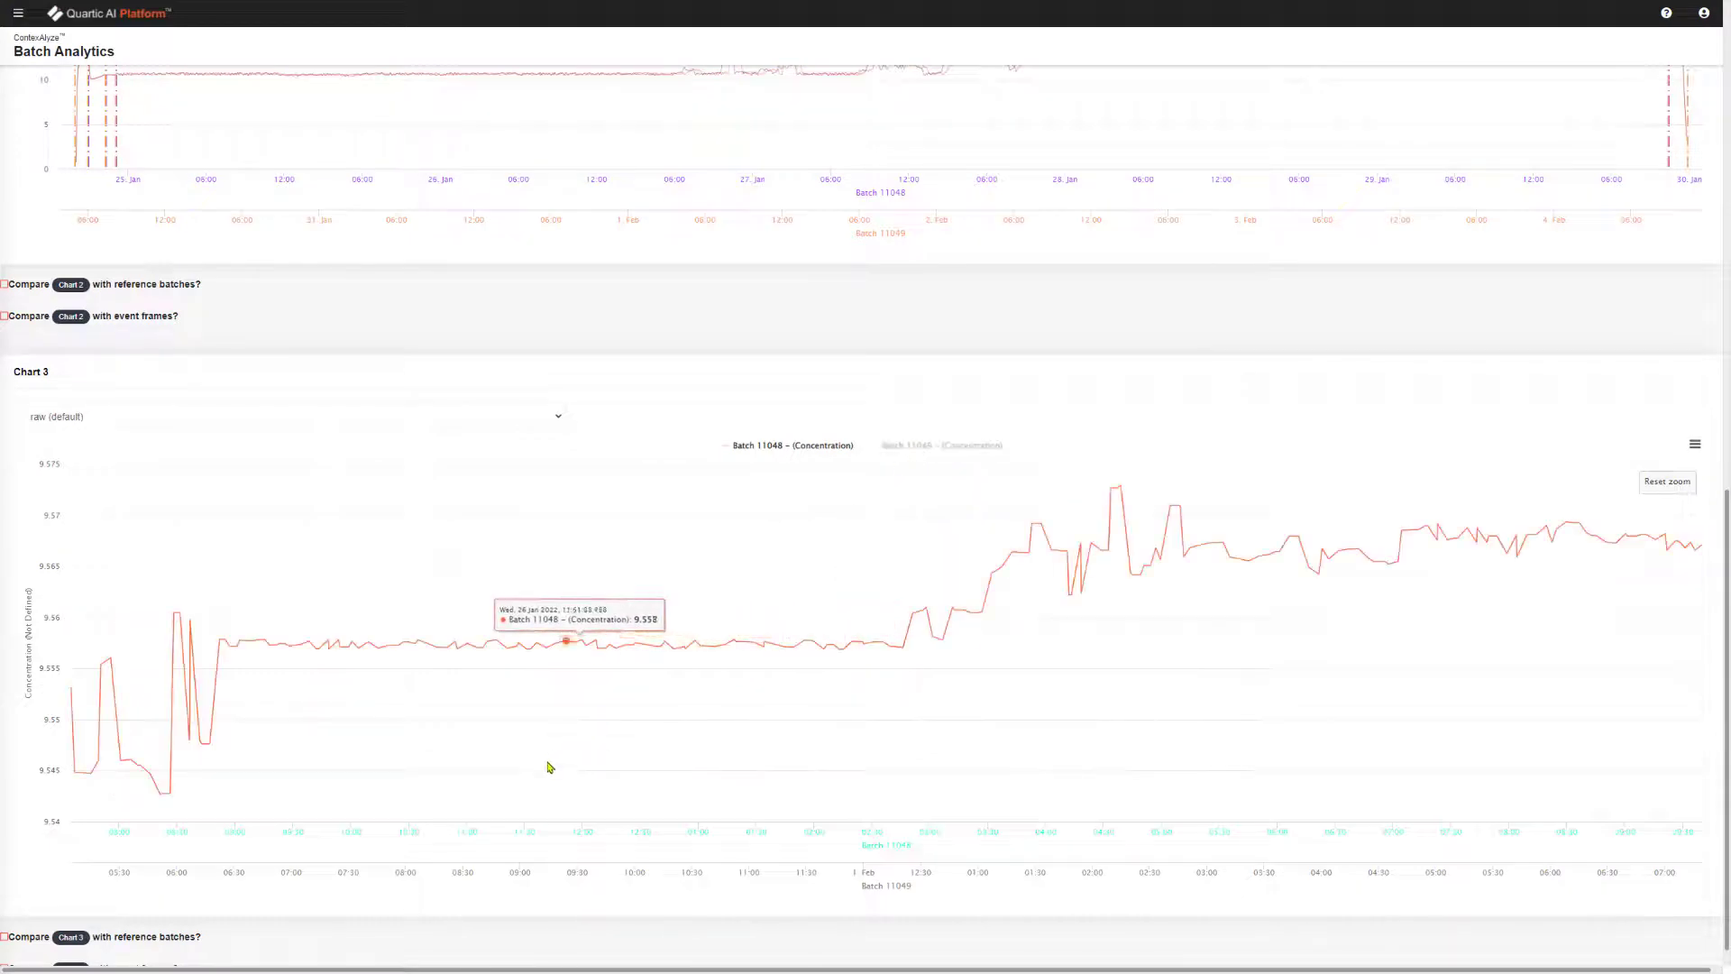
# Compare Chart 3 with reference batches, zoom in again, and hide the Batch 11048 line.
pyautogui.click(8, 938)
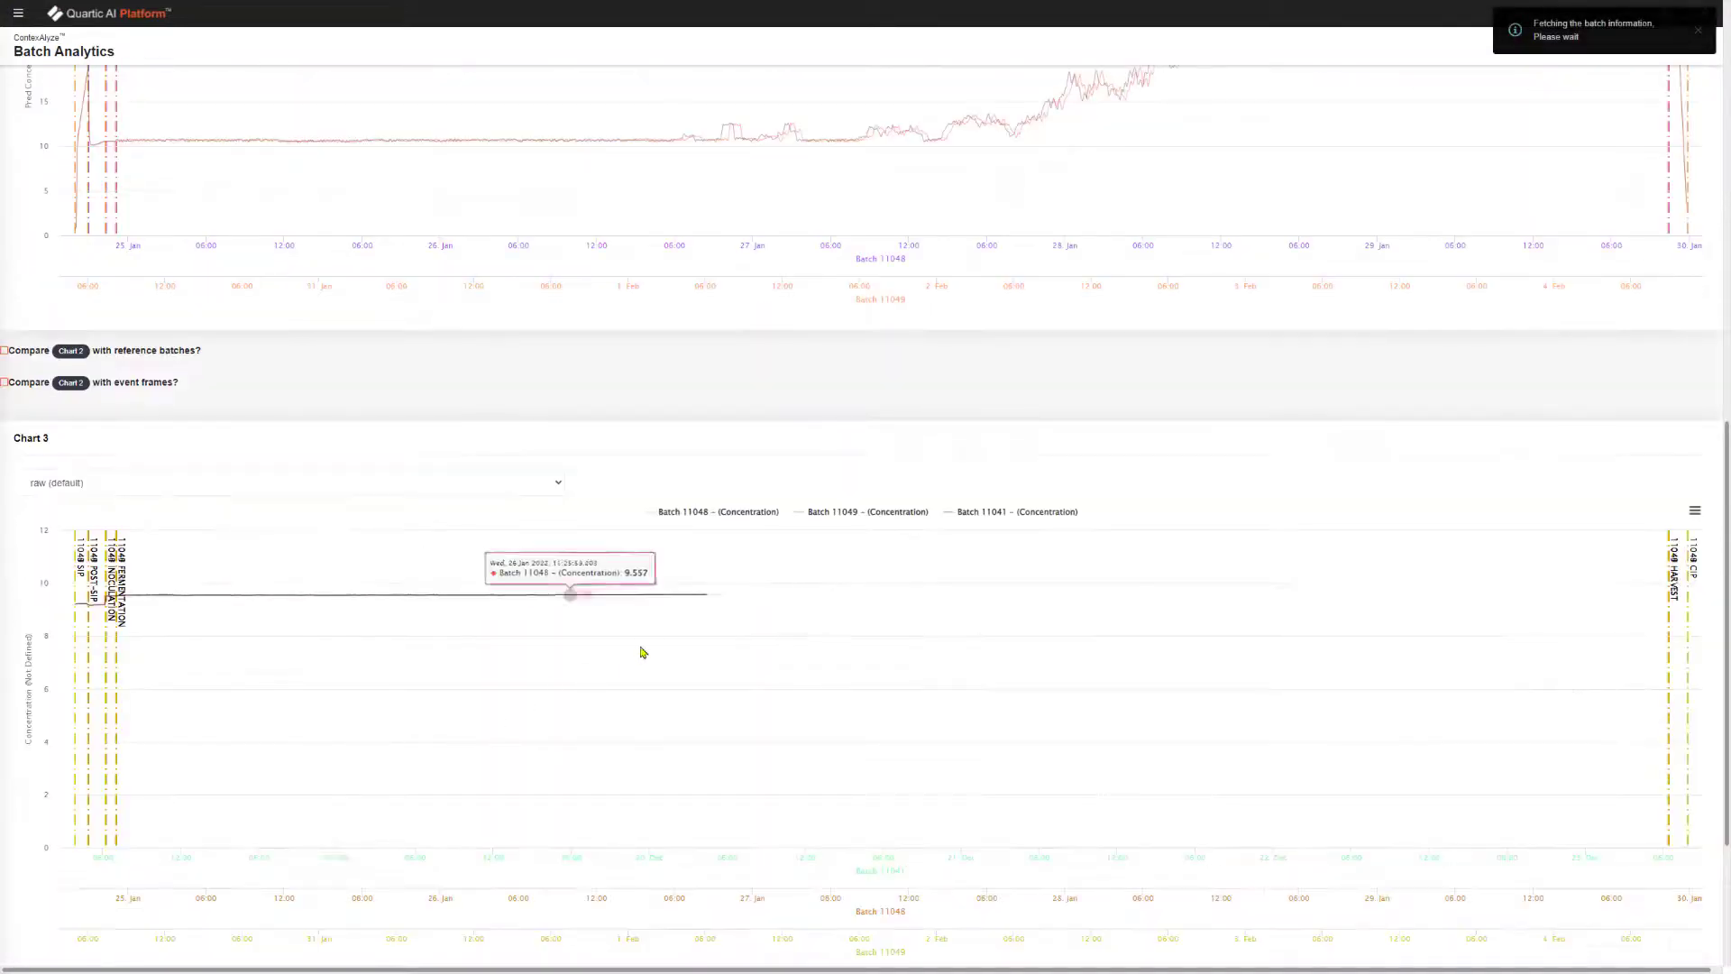
pyautogui.scroll(-2, 754, 626)
pyautogui.moveTo(403, 455); pyautogui.dragTo(1010, 455)
pyautogui.moveTo(510, 458); pyautogui.dragTo(1042, 487)
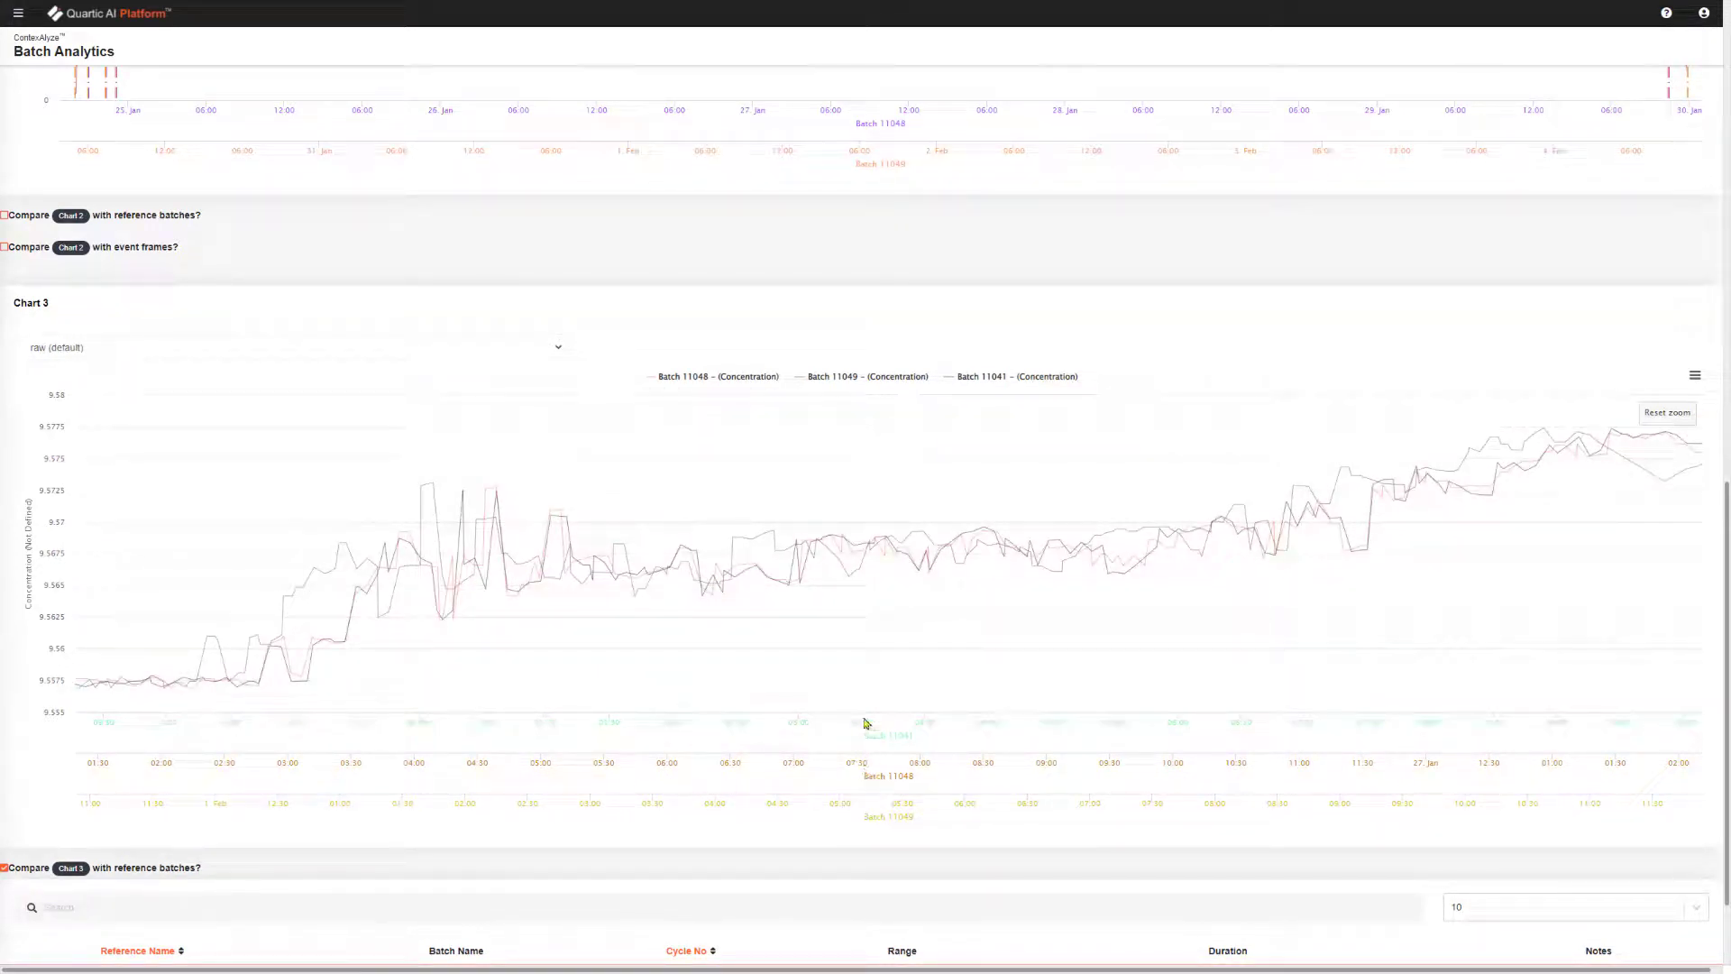
pyautogui.moveTo(867, 718)
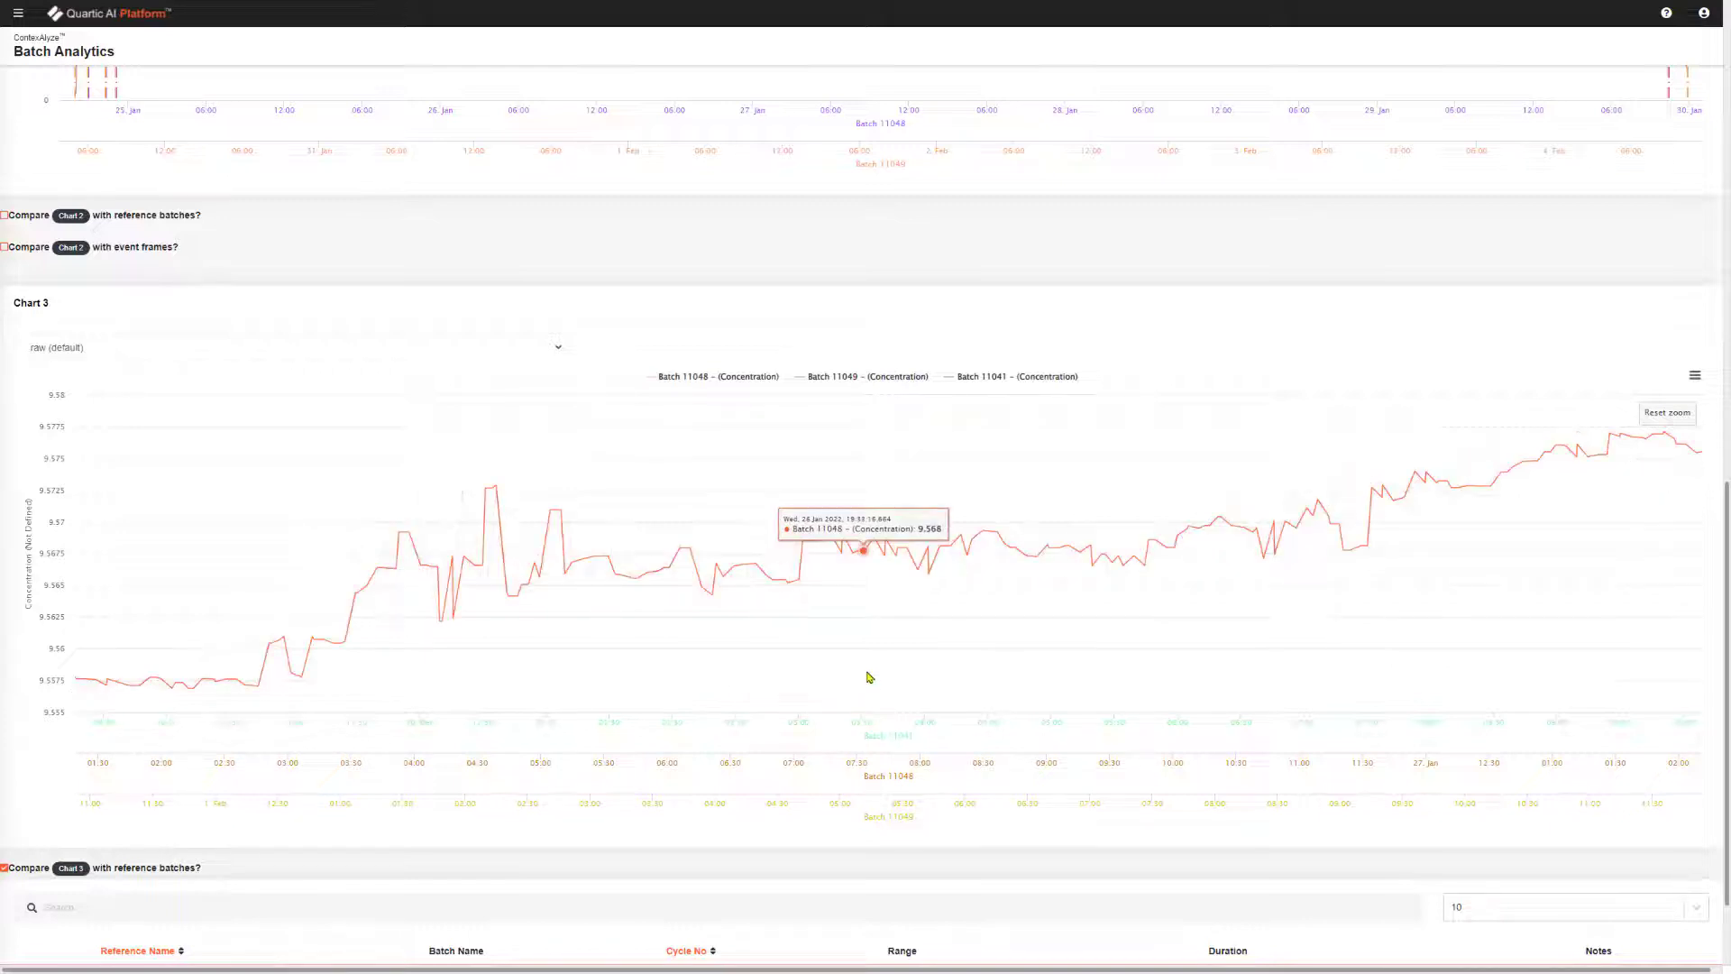
pyautogui.click(729, 378)
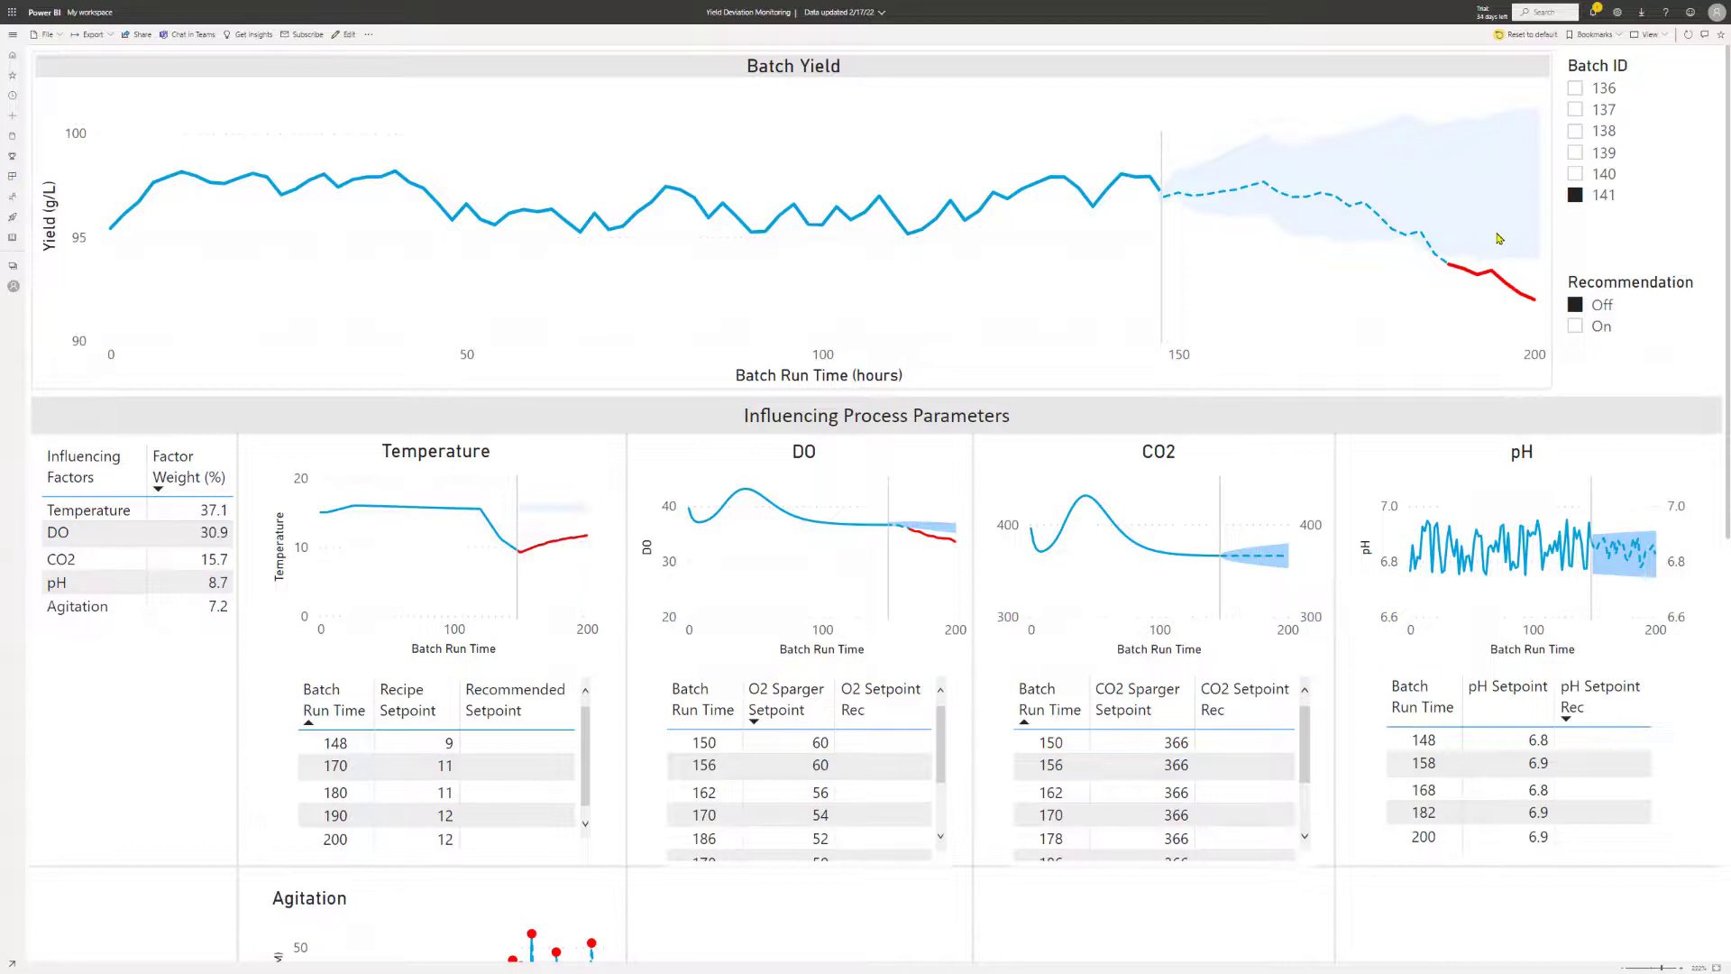
# Switch the Recommendation slicer to On to reveal batch 141's recommended setpoints.
pyautogui.click(1576, 328)
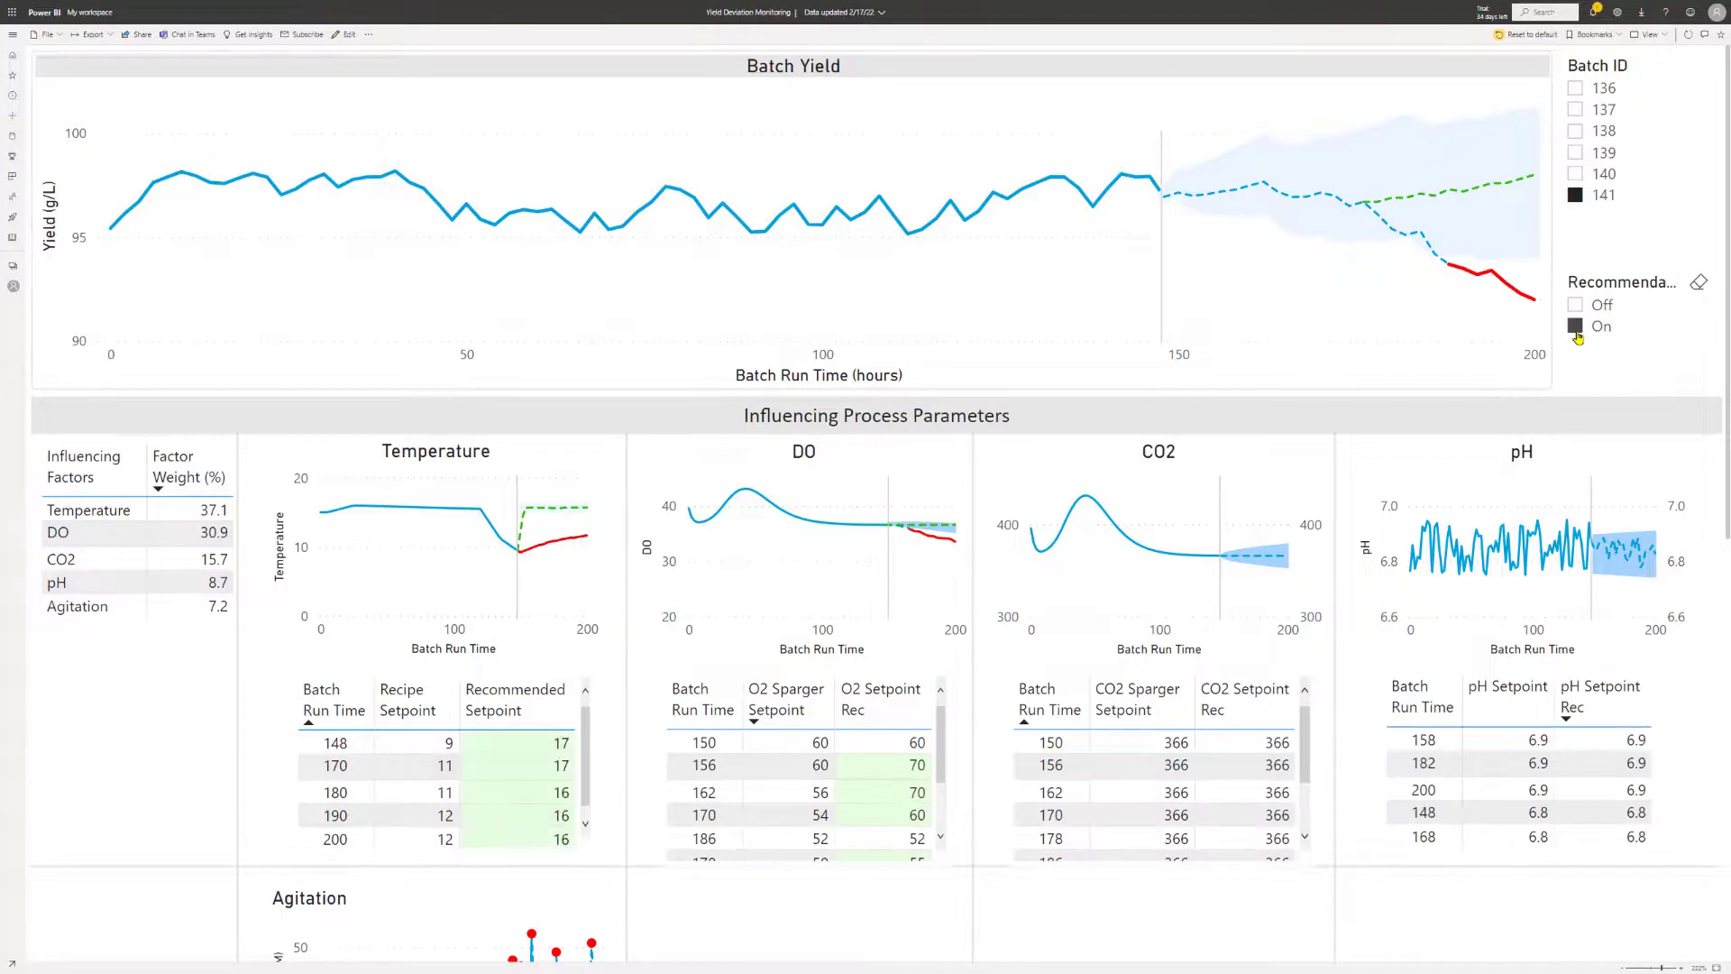